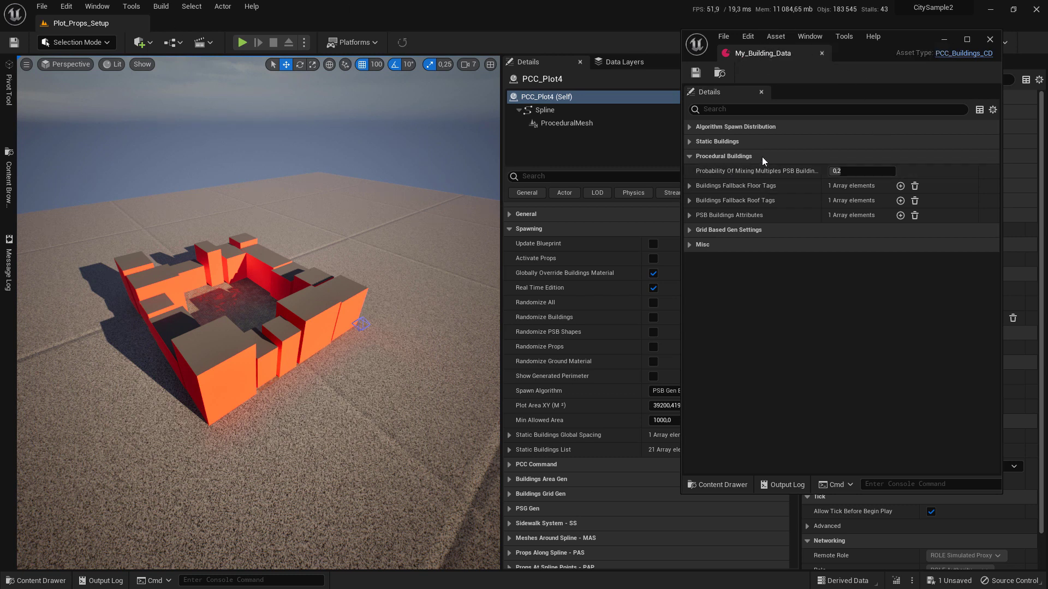
# - Widen the property name column and inspect the fallback floor and roof tags for procedural buildings
pyautogui.moveTo(702, 171)
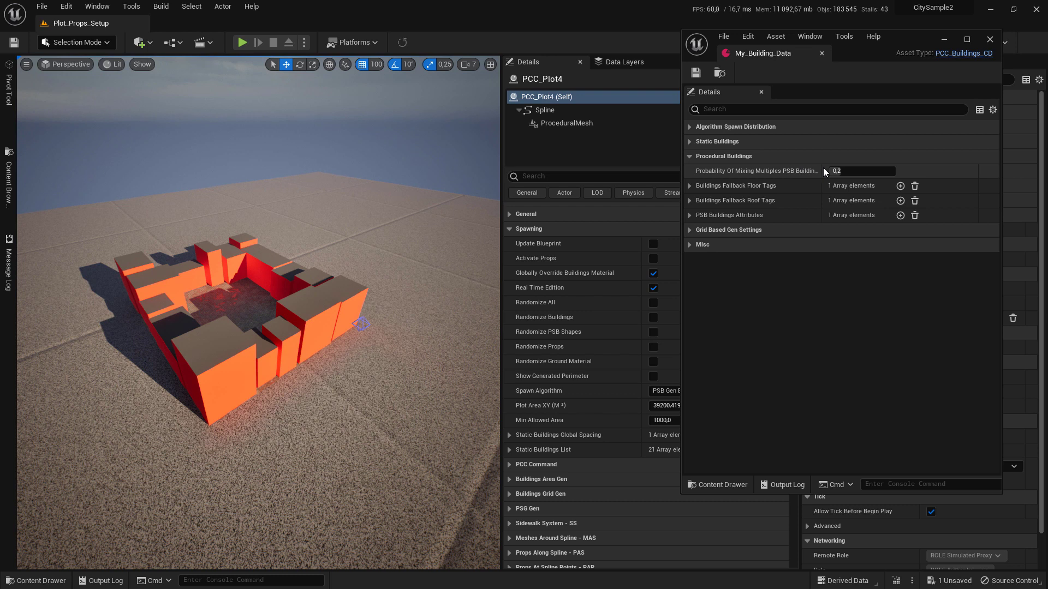
pyautogui.moveTo(823, 171); pyautogui.dragTo(873, 171)
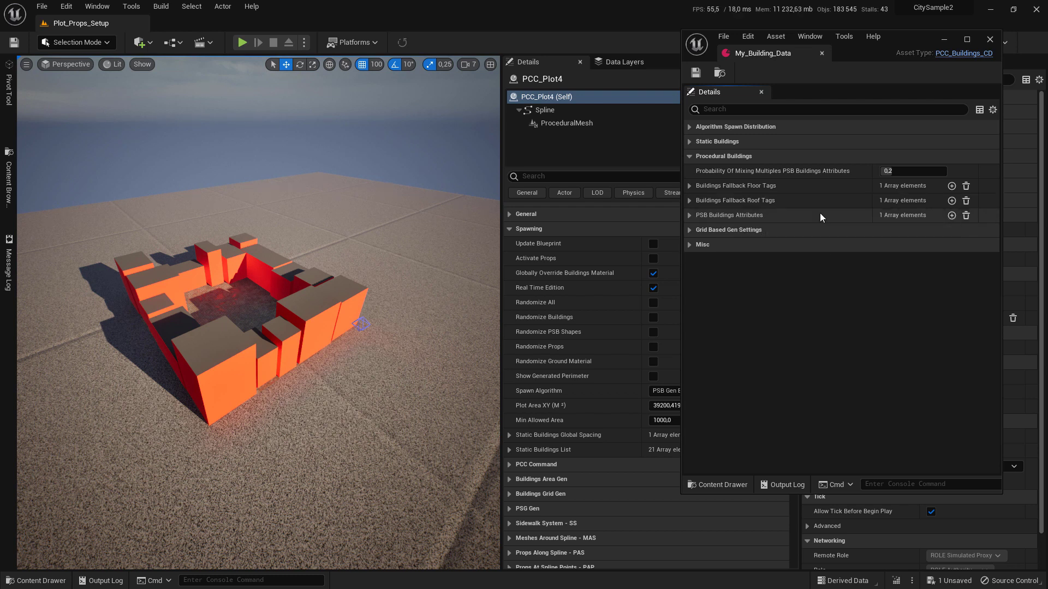
pyautogui.click(690, 186)
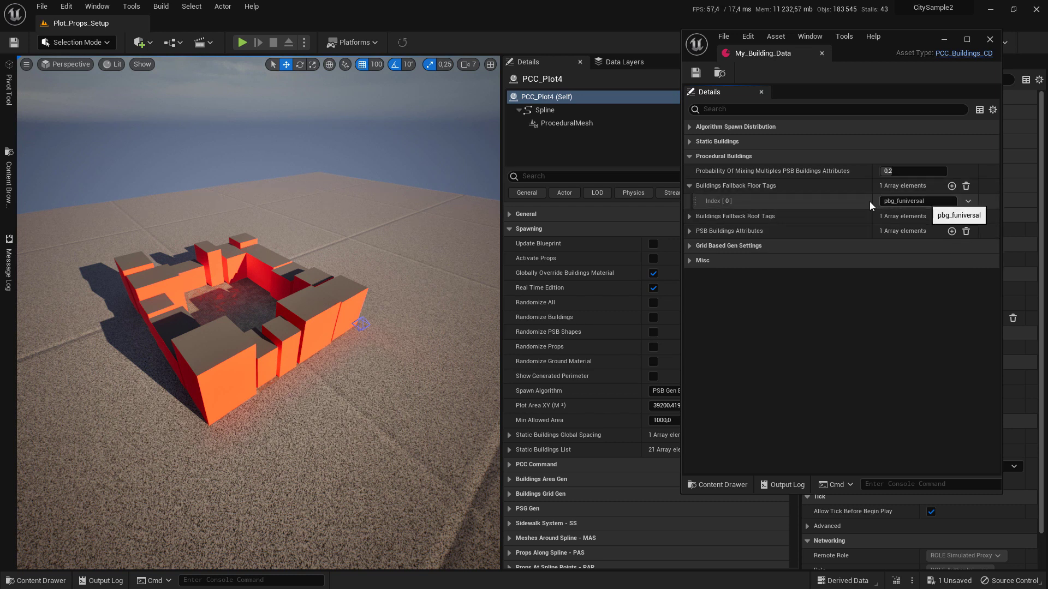
pyautogui.click(690, 217)
pyautogui.click(951, 186)
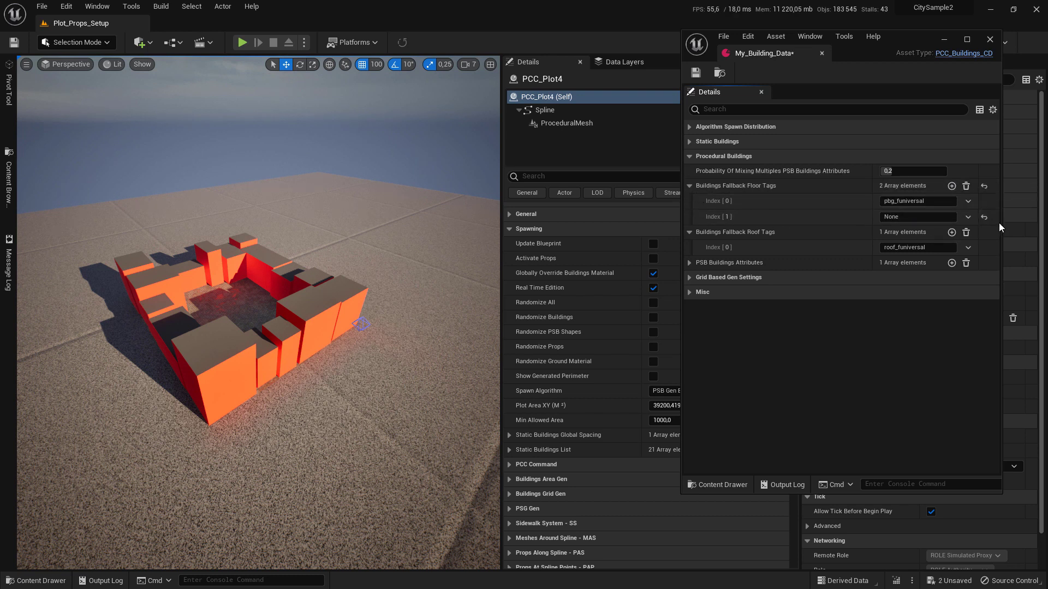
pyautogui.click(968, 216)
pyautogui.click(968, 240)
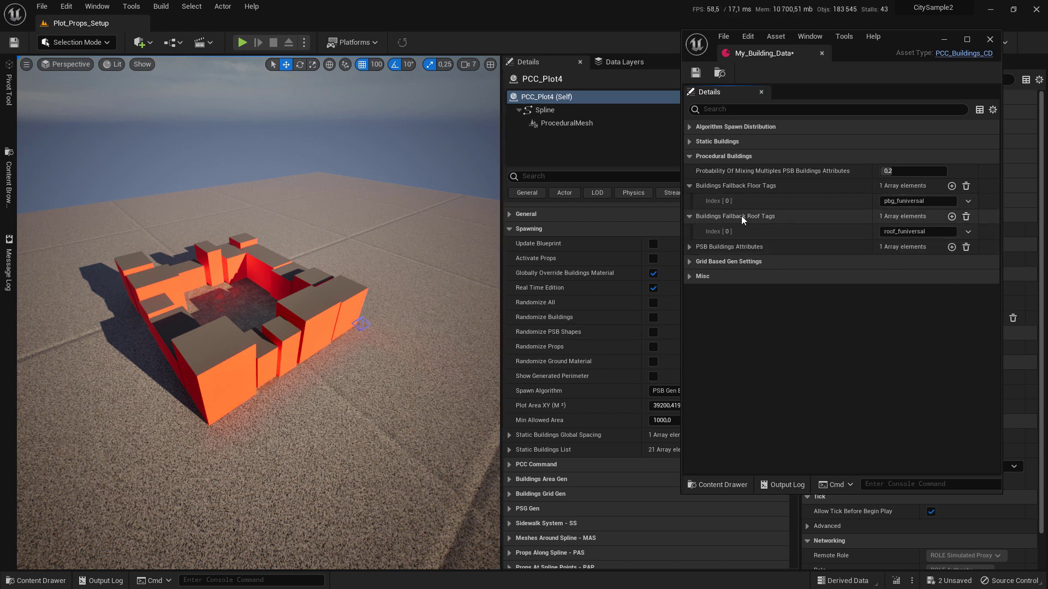
pyautogui.click(689, 186)
pyautogui.click(689, 200)
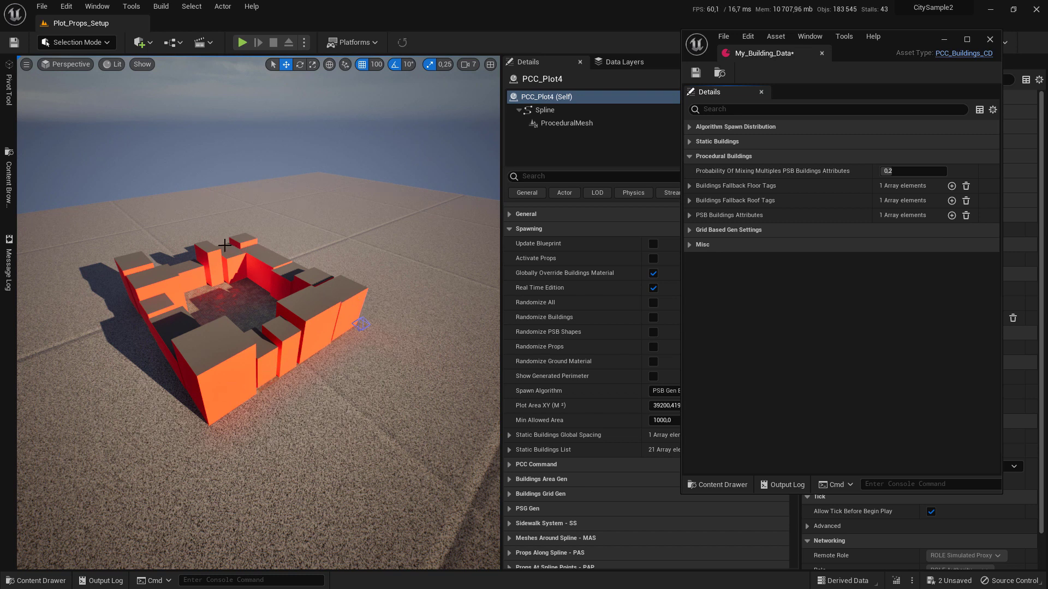
# - Clear the PSB Buildings Attributes array, add one fresh element and expand its members
pyautogui.click(965, 215)
pyautogui.click(951, 215)
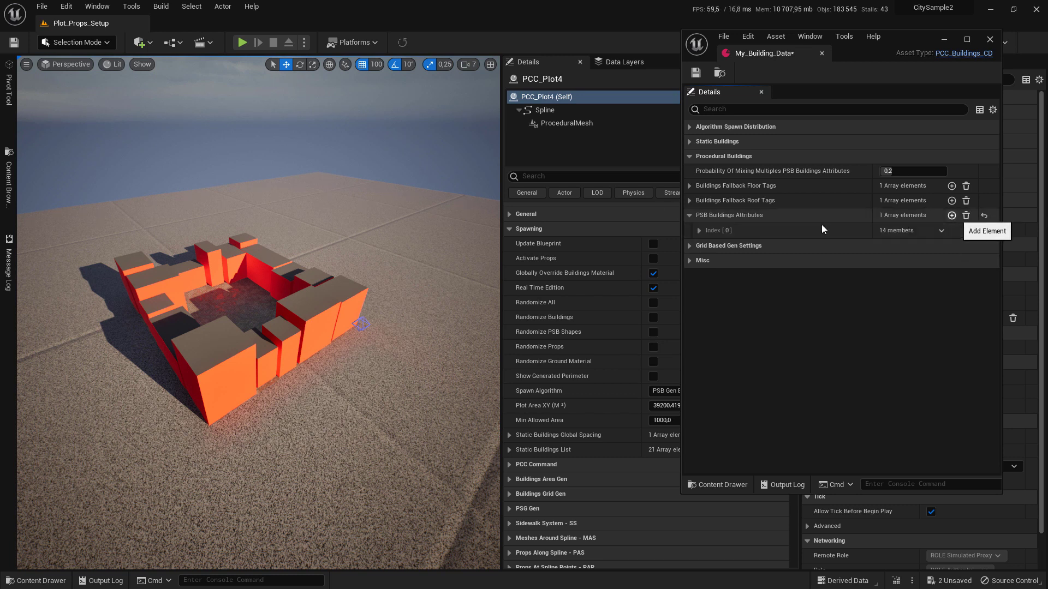
pyautogui.click(699, 231)
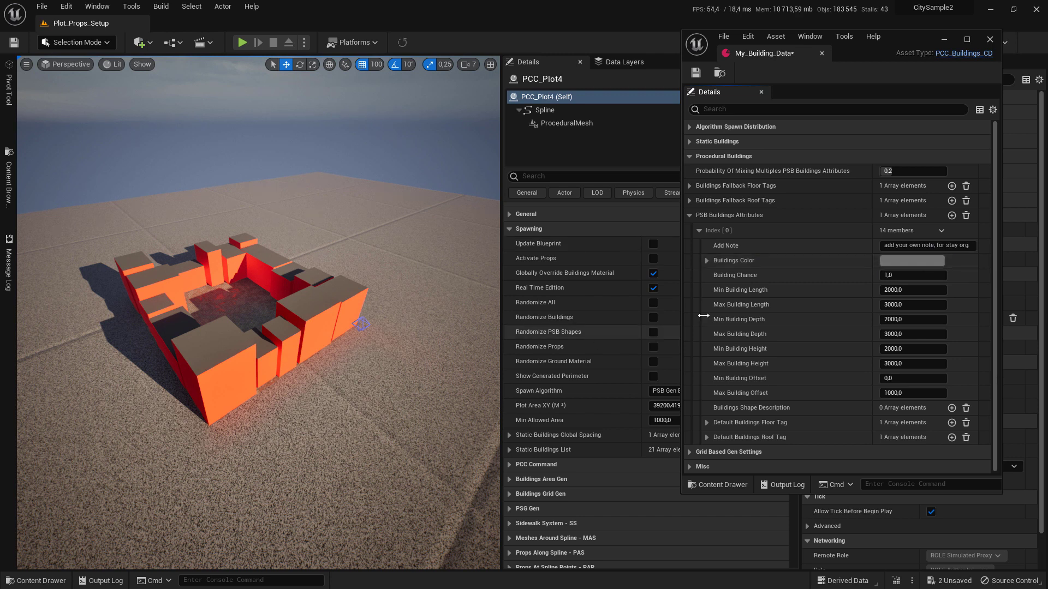
# - Set the Buildings Color of the PSB attributes element to golden yellow, hex sRGB DAA80C
pyautogui.click(921, 262)
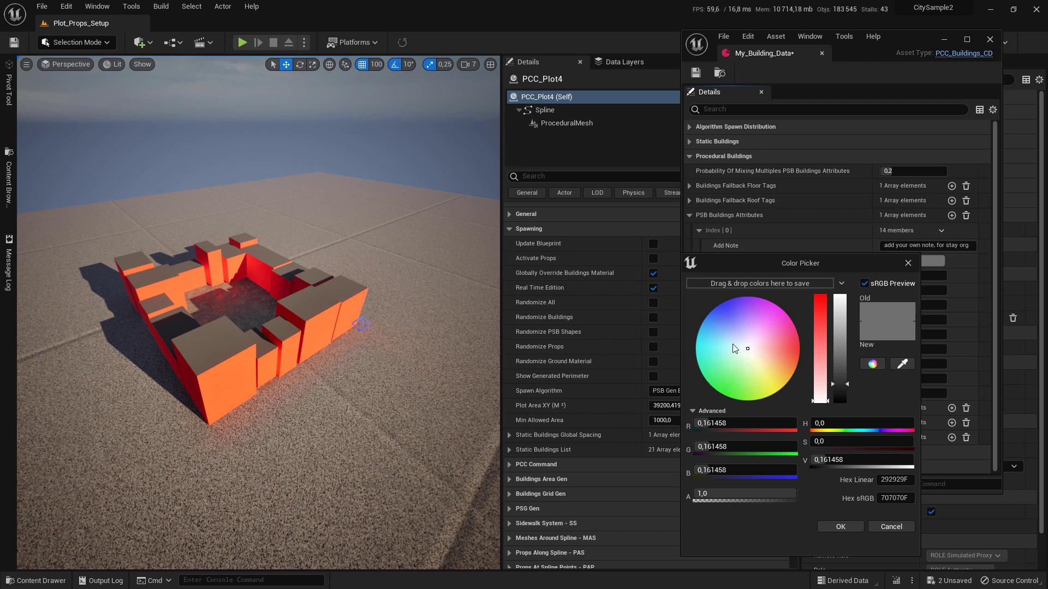
pyautogui.click(775, 366)
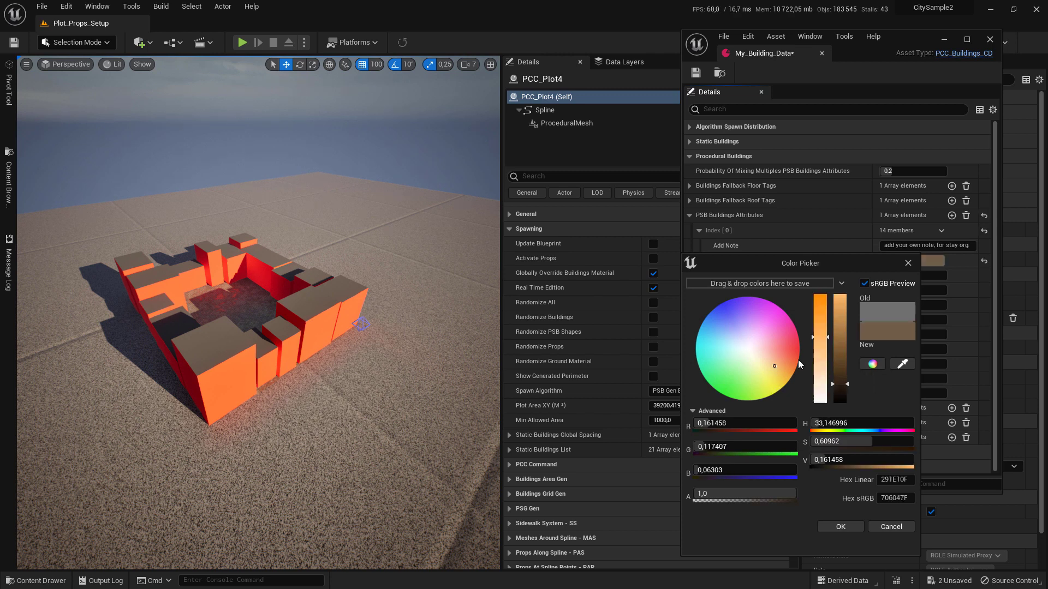
pyautogui.click(839, 327)
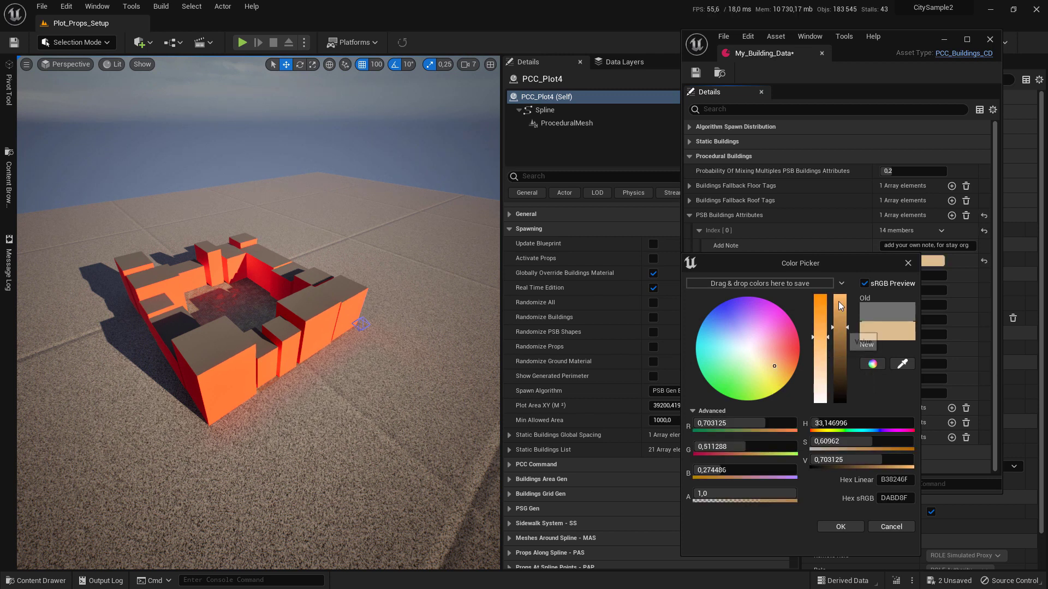
pyautogui.click(821, 308)
pyautogui.moveTo(816, 306); pyautogui.dragTo(819, 295)
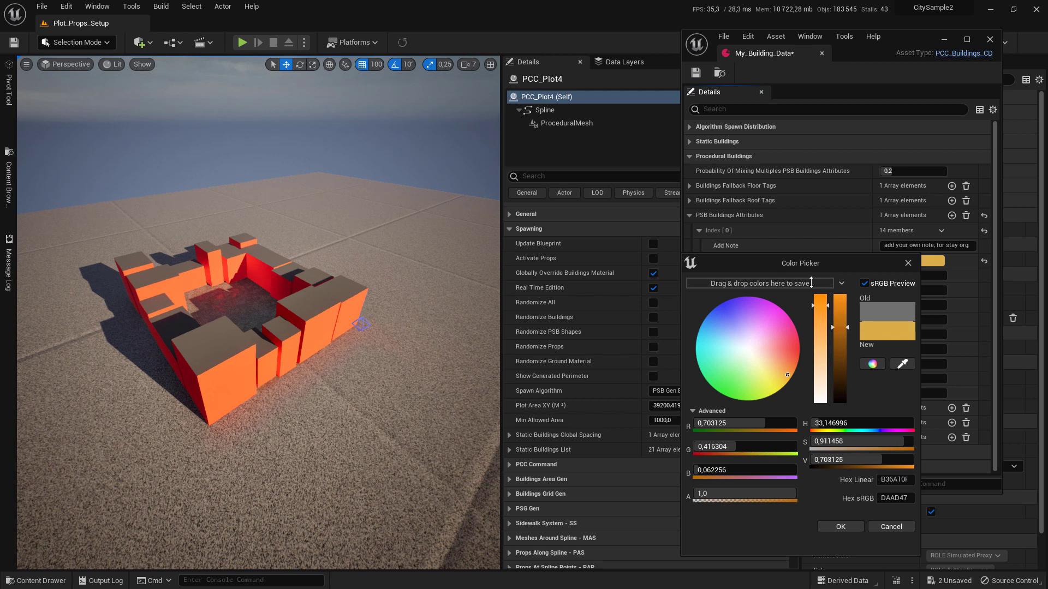
pyautogui.click(836, 524)
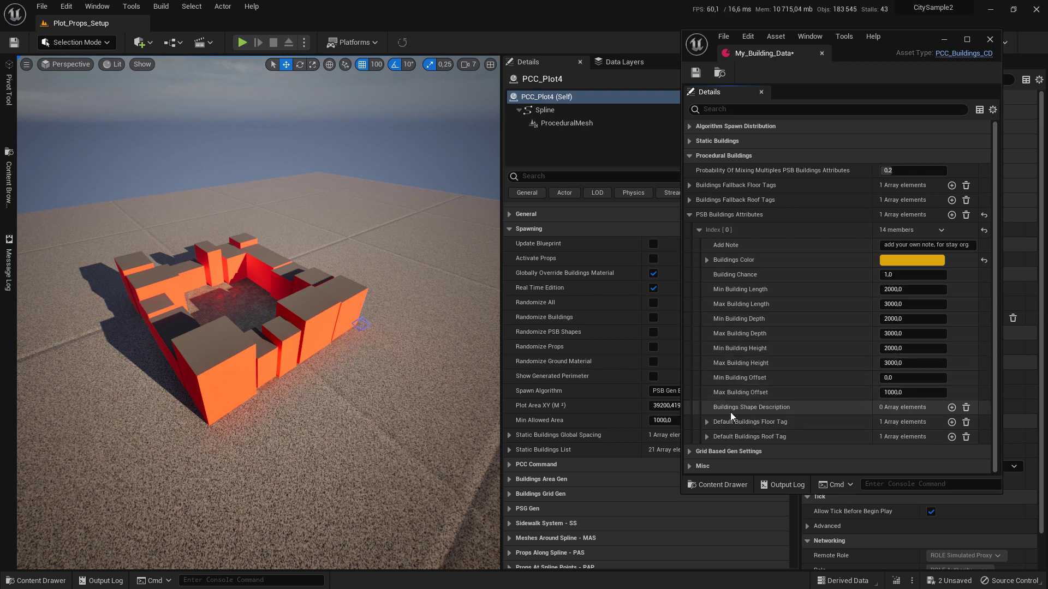
# - Add a Buildings Shape Description element and assign Matrix_PSB_Shape_Description_00 to it
pyautogui.click(951, 408)
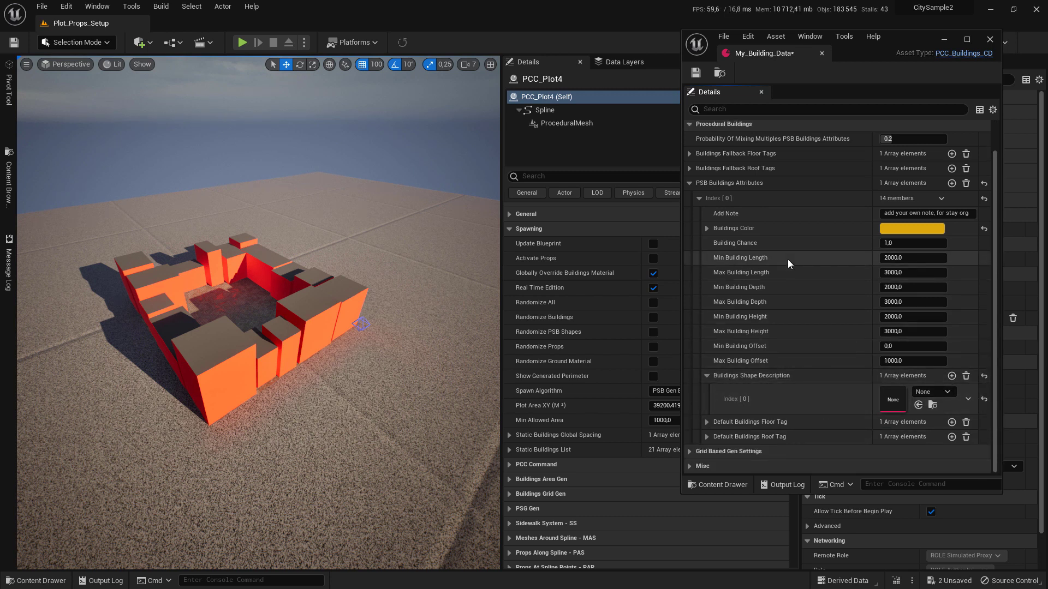
pyautogui.click(920, 396)
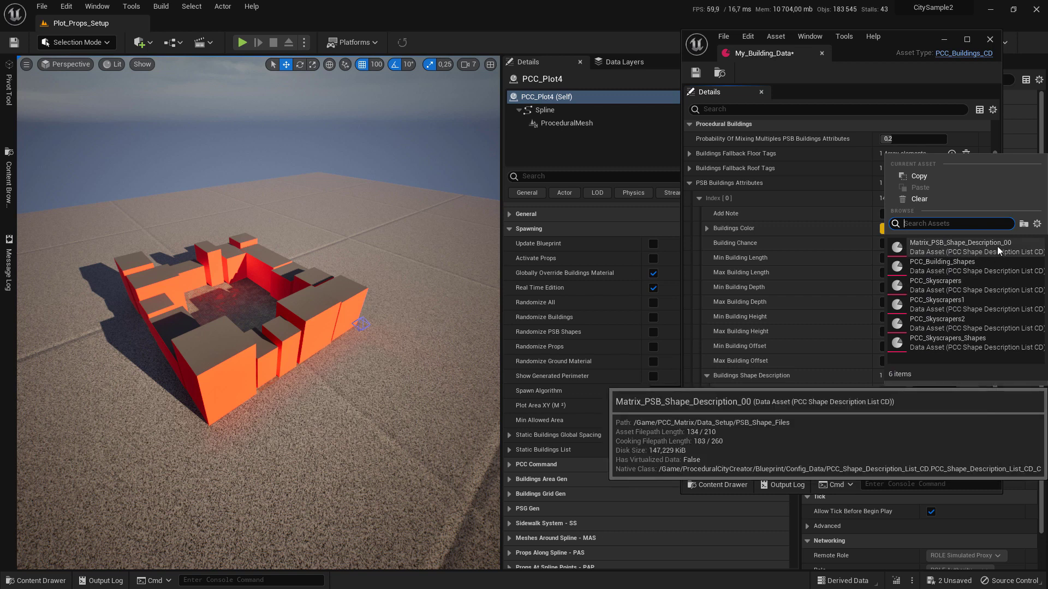
pyautogui.click(983, 253)
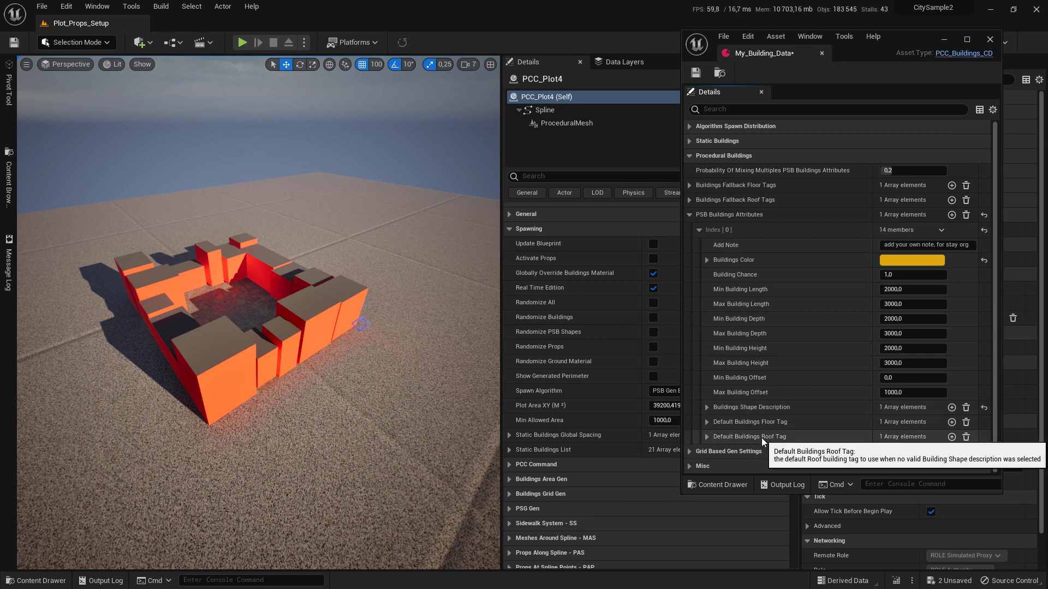
# - Inspect the default floor and roof tags of the PSB attributes element, then collapse both lists
pyautogui.click(707, 422)
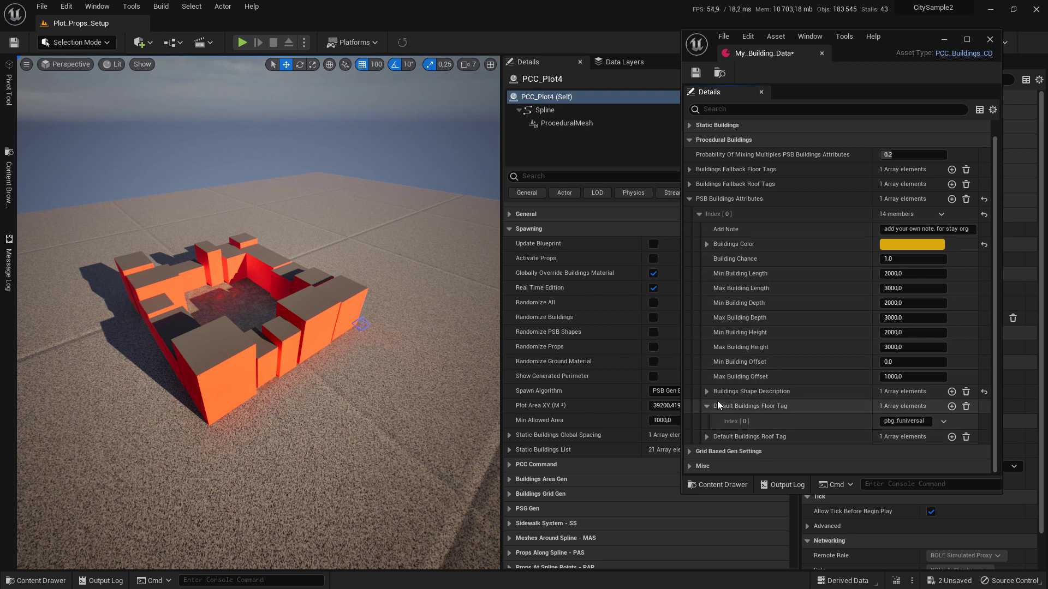
pyautogui.click(706, 436)
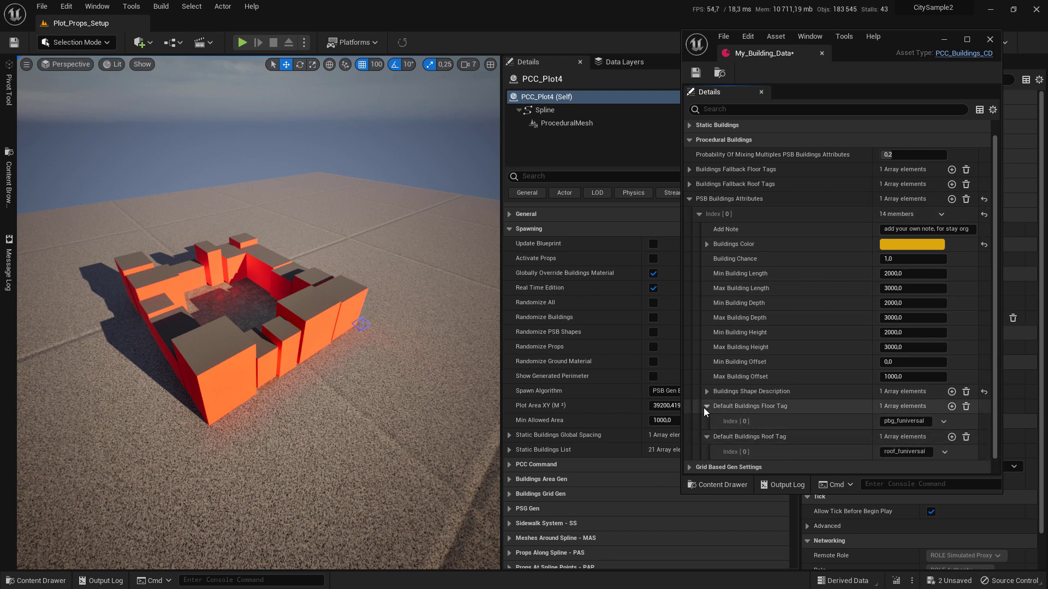
pyautogui.click(706, 406)
pyautogui.click(704, 421)
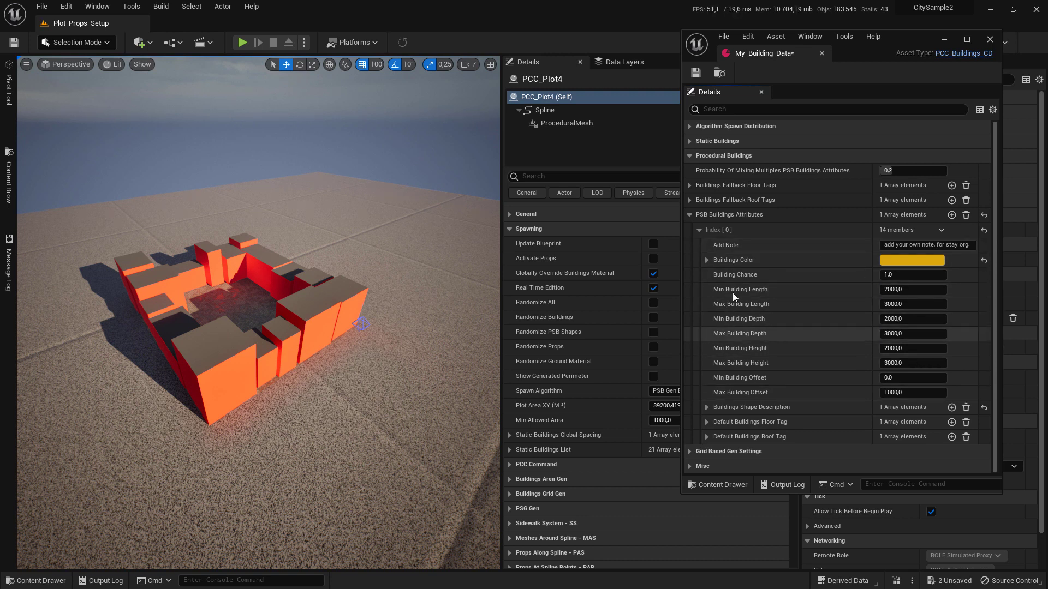
# - Set the maximum building length to 4000, depth to 5000 and height to 10000, and save the data asset
pyautogui.click(917, 290)
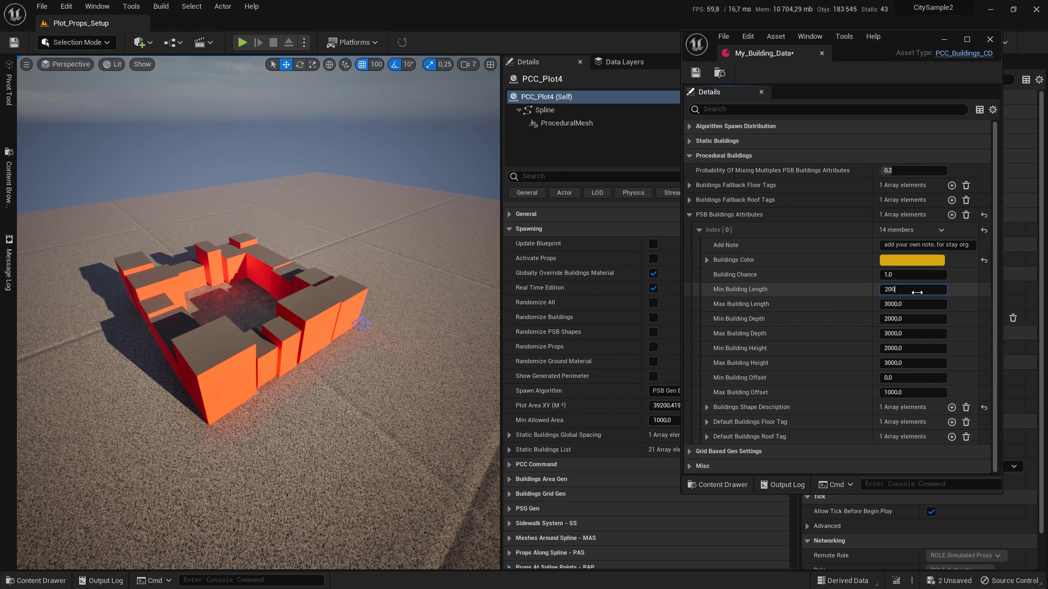
pyautogui.click(895, 304)
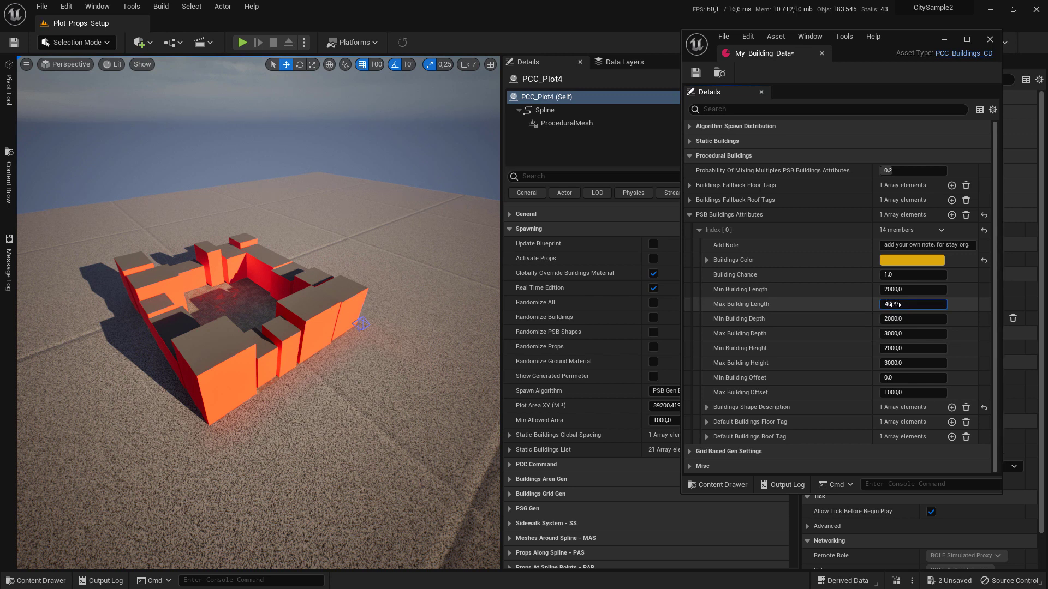
pyautogui.write('4000,0')
pyautogui.press('Return')
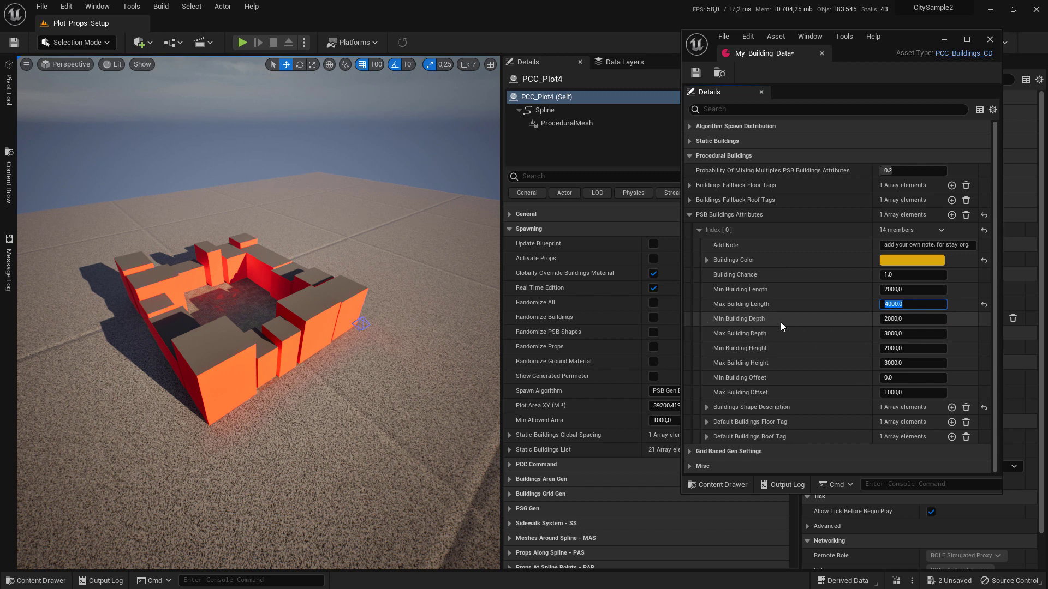
pyautogui.click(916, 333)
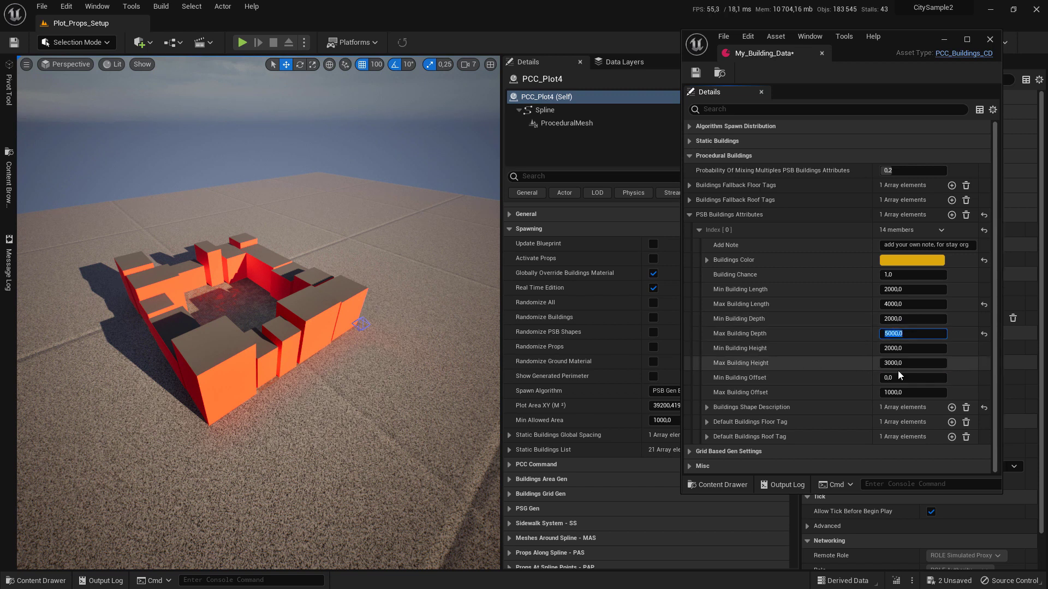
pyautogui.click(914, 364)
pyautogui.press('Return')
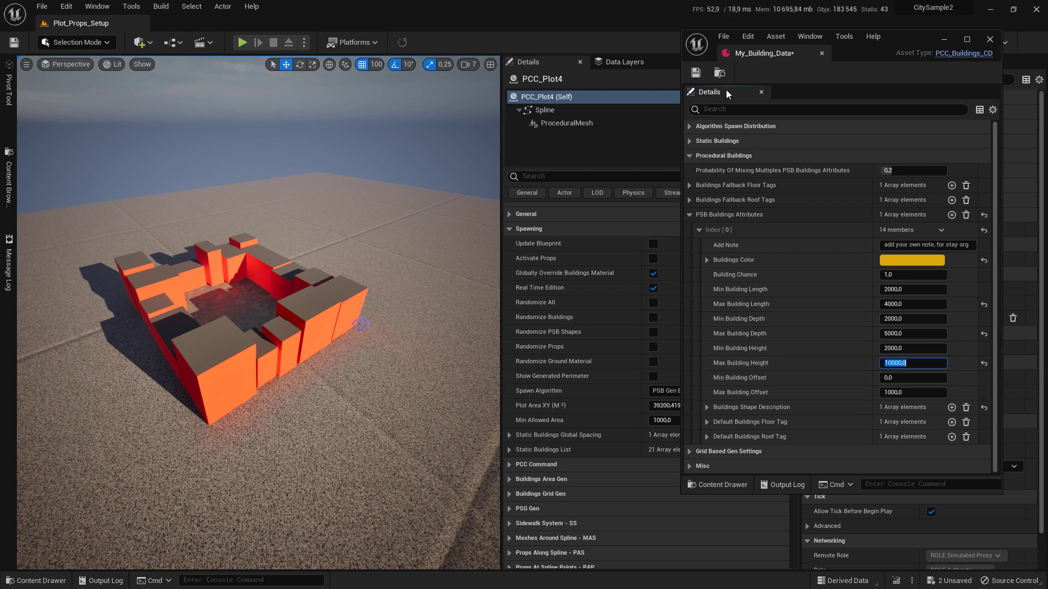
pyautogui.click(695, 74)
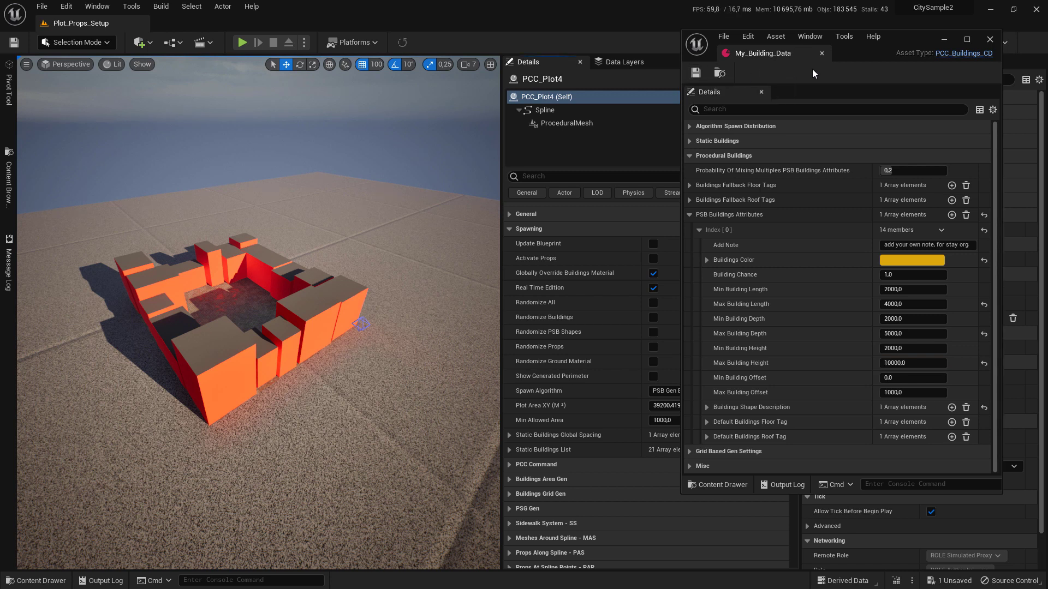
# - Assign the My_Building_Data asset as the Buildings Data of PCC_Plot4 in its Data Setup
pyautogui.click(952, 40)
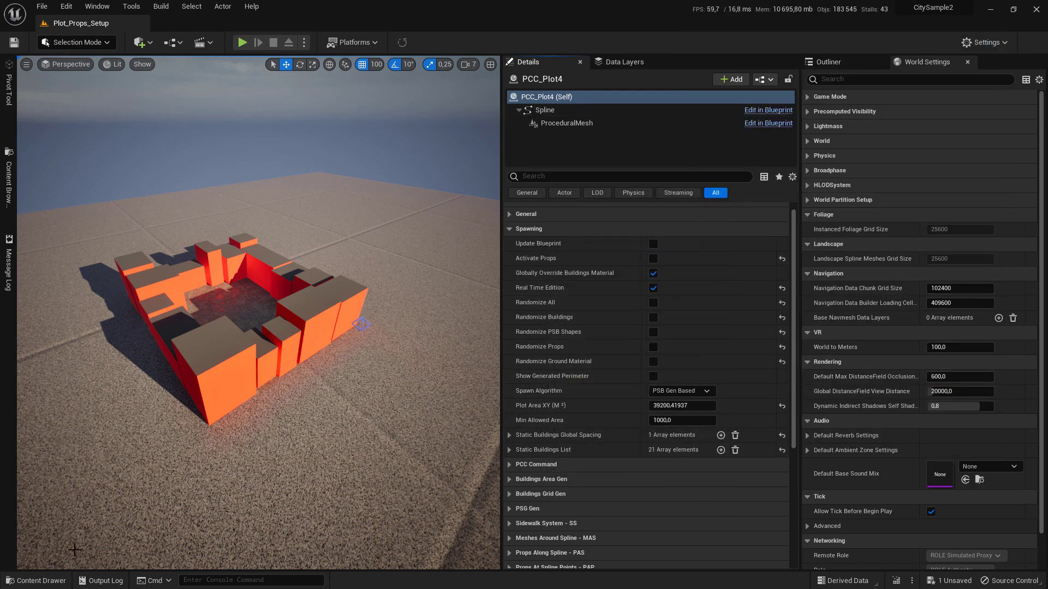
pyautogui.click(35, 581)
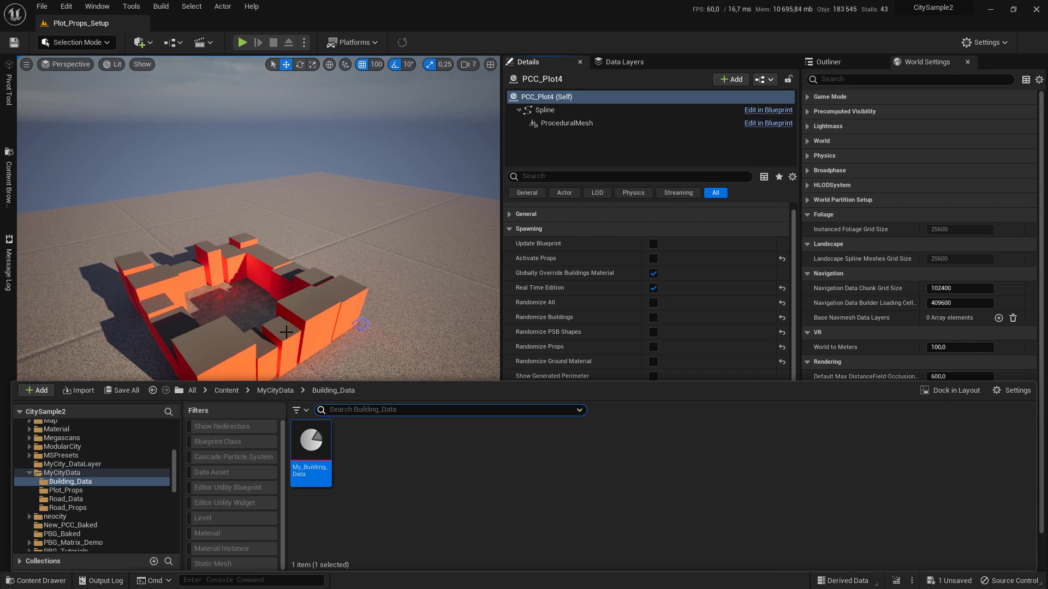
pyautogui.click(286, 331)
pyautogui.scroll(-5, 610, 316)
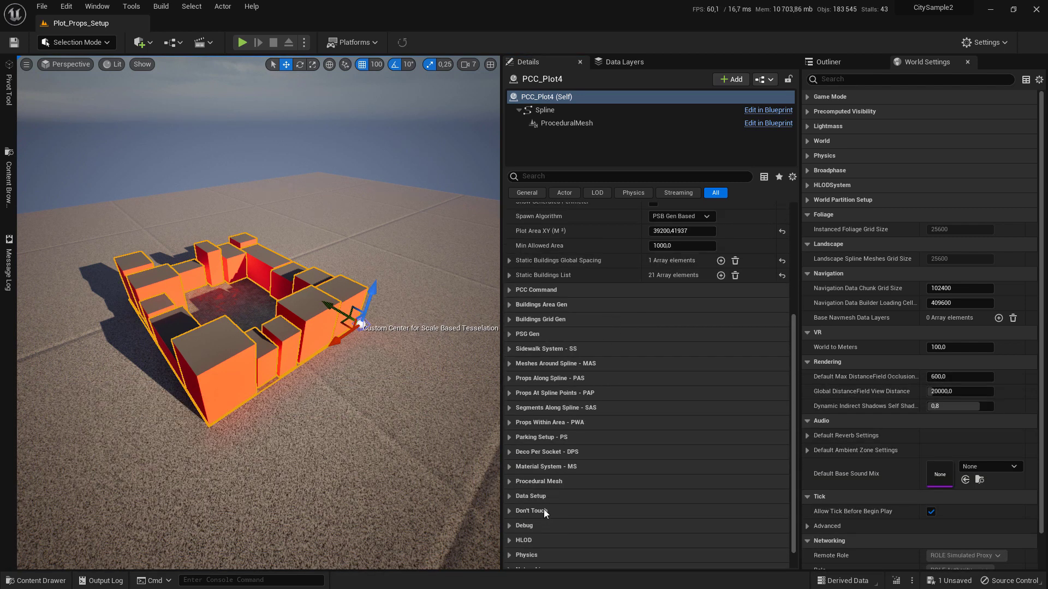
pyautogui.click(535, 495)
pyautogui.scroll(-2, 611, 377)
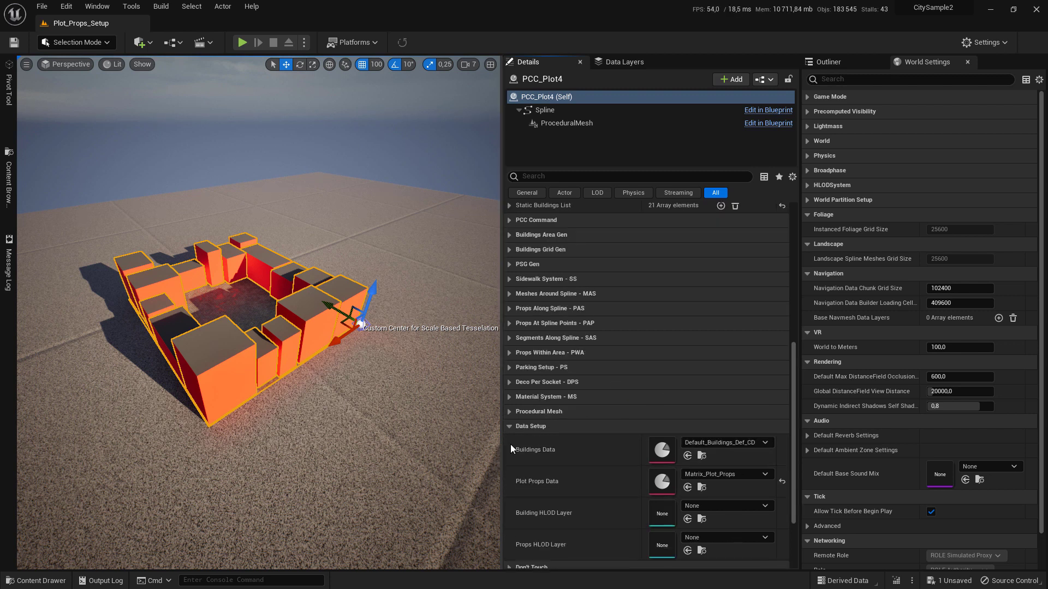
pyautogui.click(688, 455)
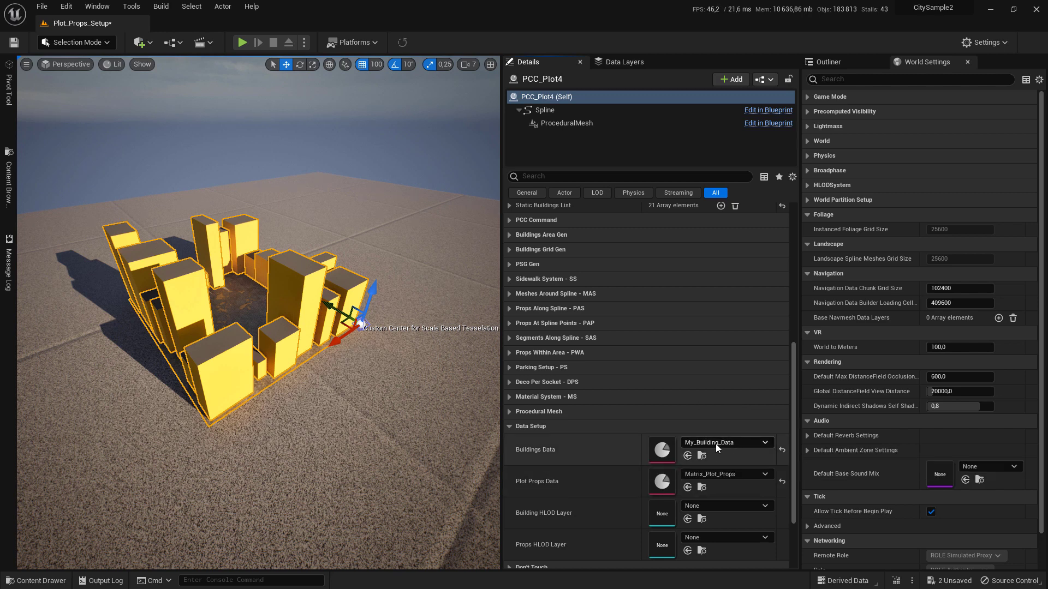
# - Reopen the plot's My_Building_Data asset and change the PSB element's Buildings Color to blue
pyautogui.moveTo(217, 391); pyautogui.dragTo(186, 360)
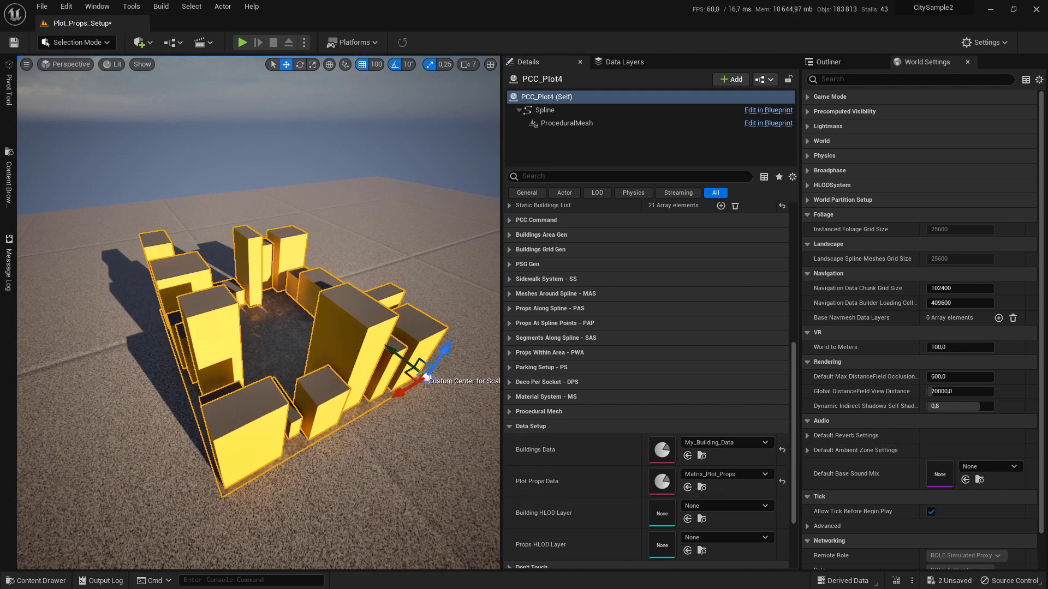
pyautogui.press('d')
pyautogui.moveTo(218, 376); pyautogui.dragTo(136, 376, button='right')
pyautogui.moveTo(254, 199); pyautogui.dragTo(103, 199, button='right')
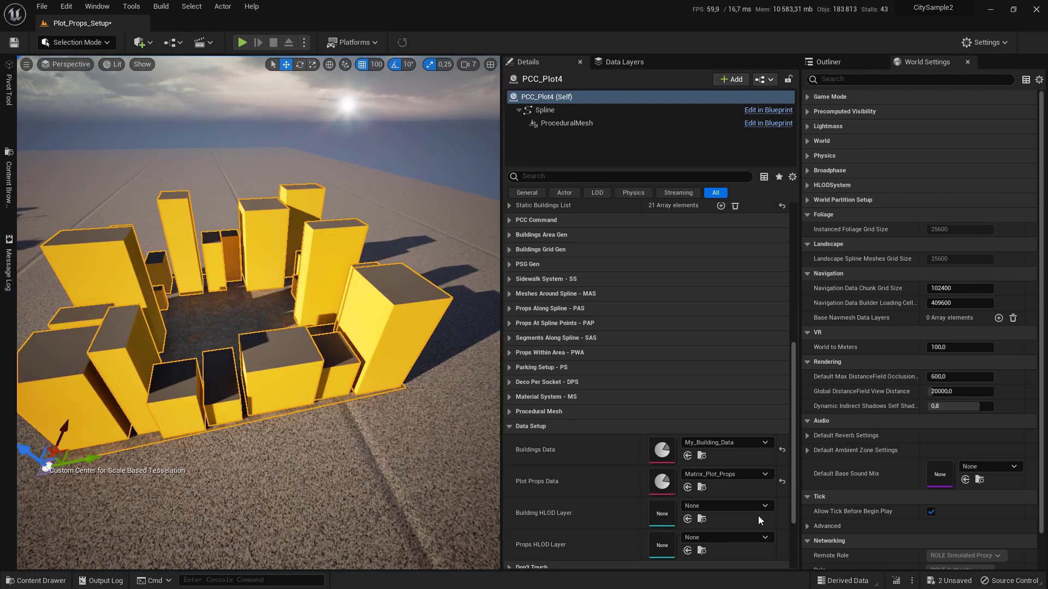
pyautogui.doubleClick(660, 456)
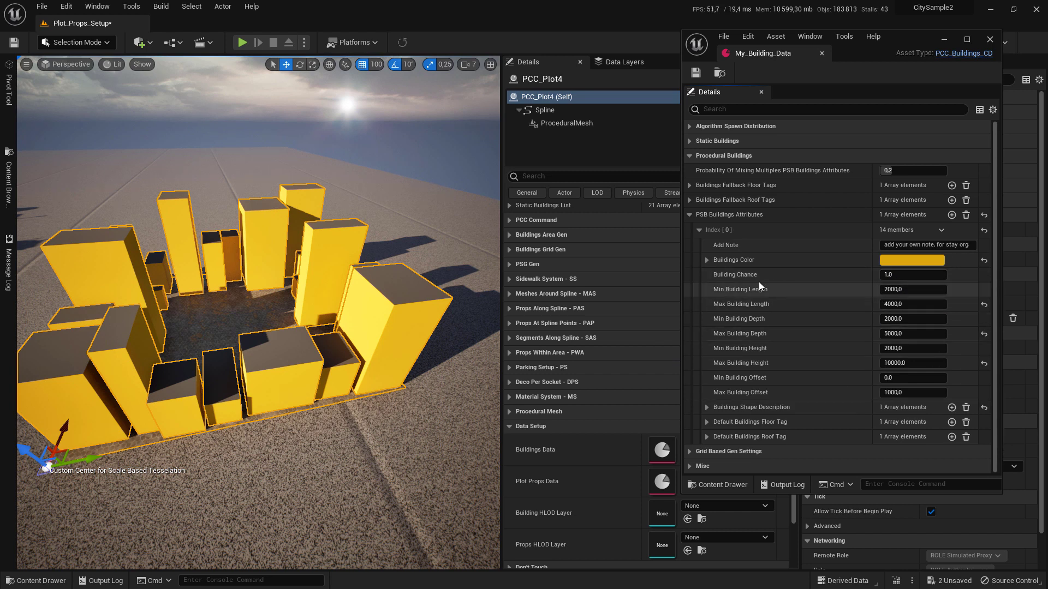
pyautogui.click(921, 260)
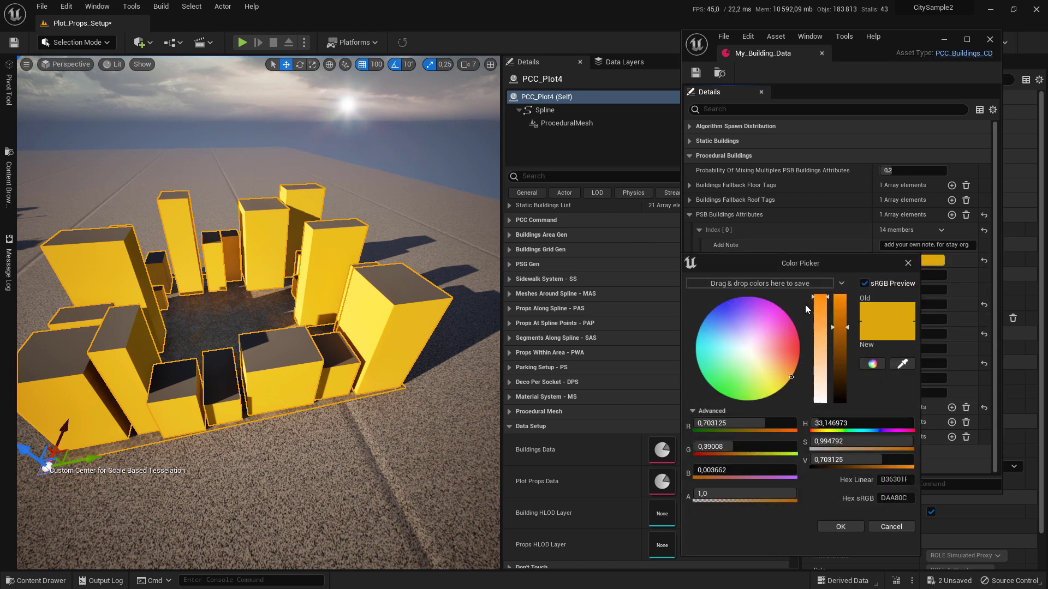
pyautogui.moveTo(787, 347); pyautogui.dragTo(719, 309)
pyautogui.click(841, 529)
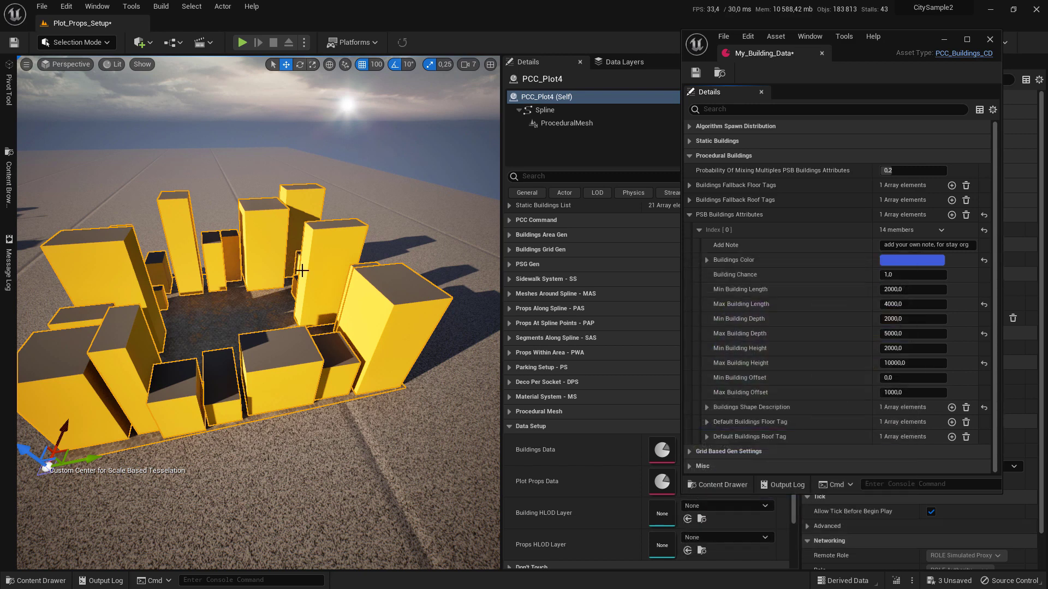
# - Shift PCC_Plot4 slightly along its Y axis to refresh its buildings with the new color
pyautogui.moveTo(225, 347); pyautogui.dragTo(240, 359, button='right')
pyautogui.moveTo(50, 470); pyautogui.dragTo(56, 468)
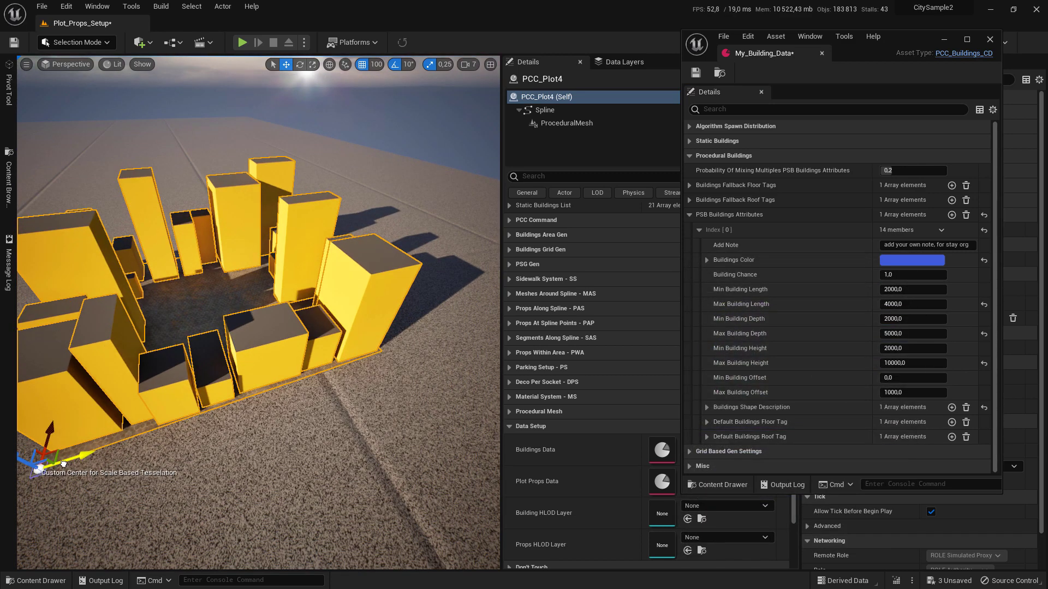
pyautogui.moveTo(257, 328); pyautogui.dragTo(247, 279, button='right')
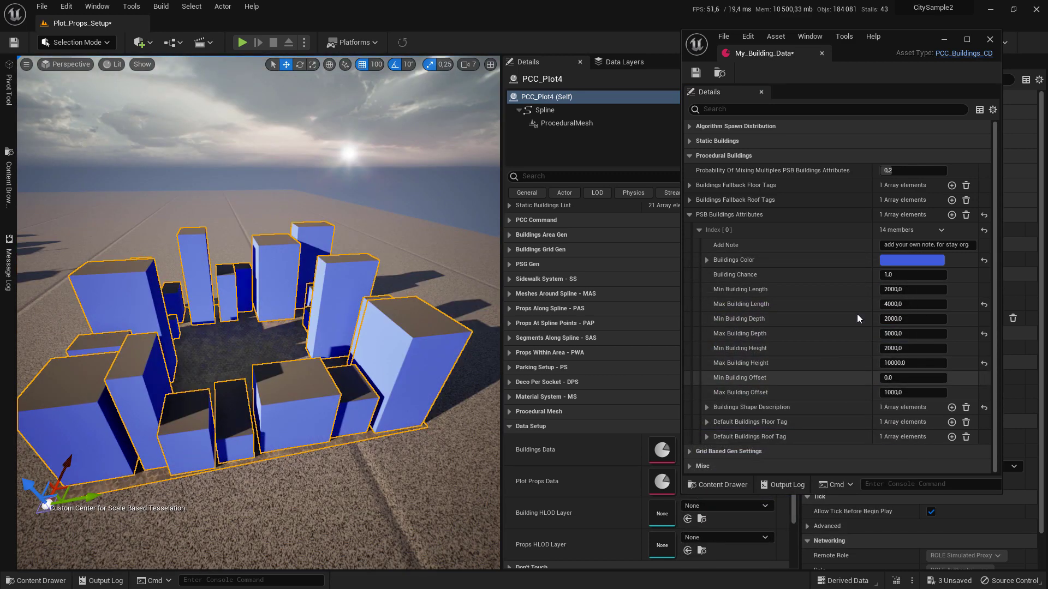
# - Set the first PSB element's note to "Small town buildings" and change its Buildings Color to orange
pyautogui.click(698, 230)
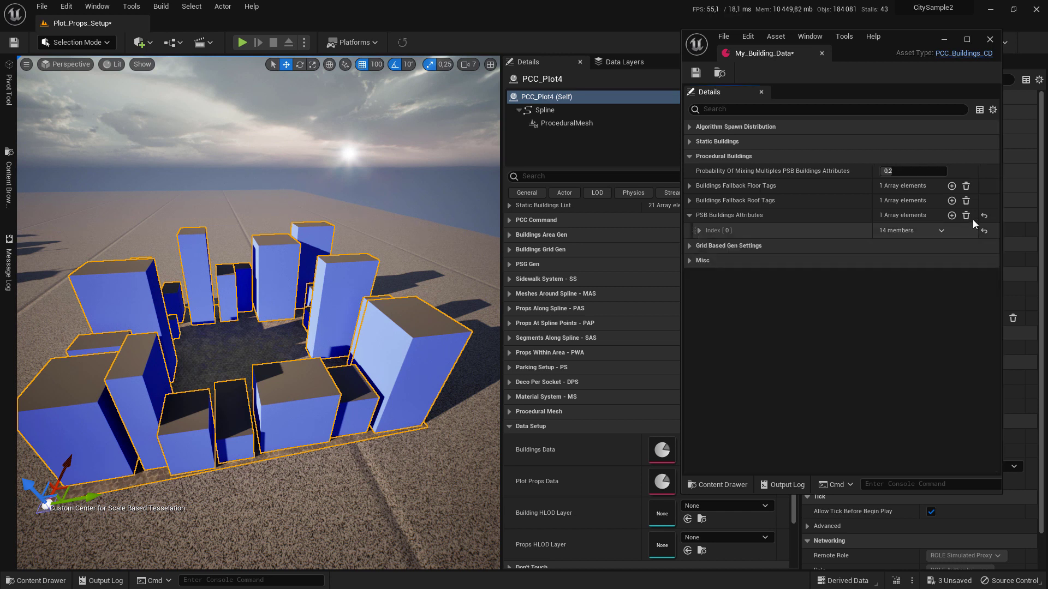
pyautogui.click(699, 230)
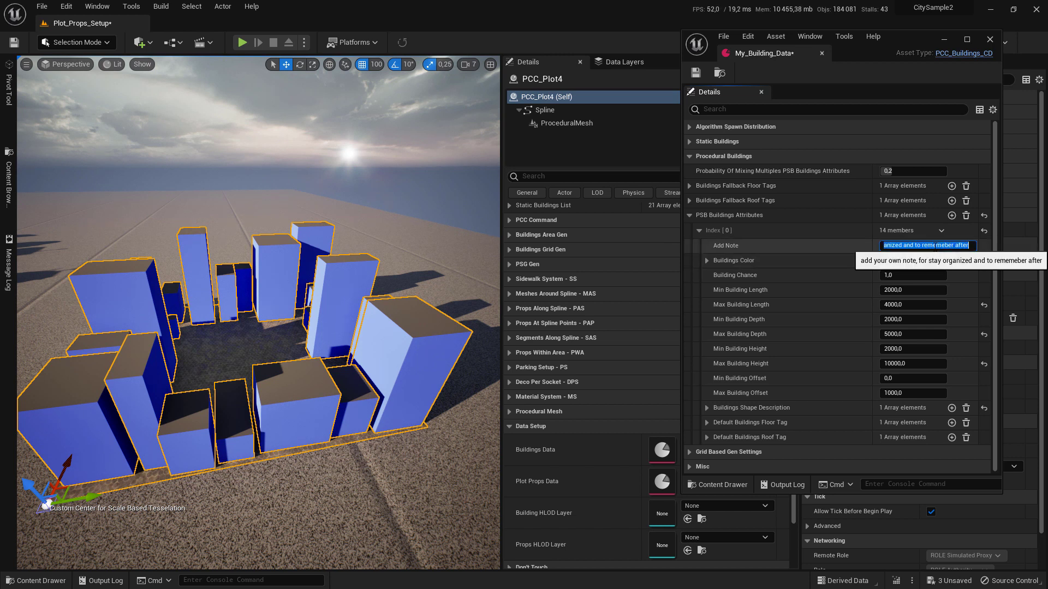
pyautogui.write('Small town buildi')
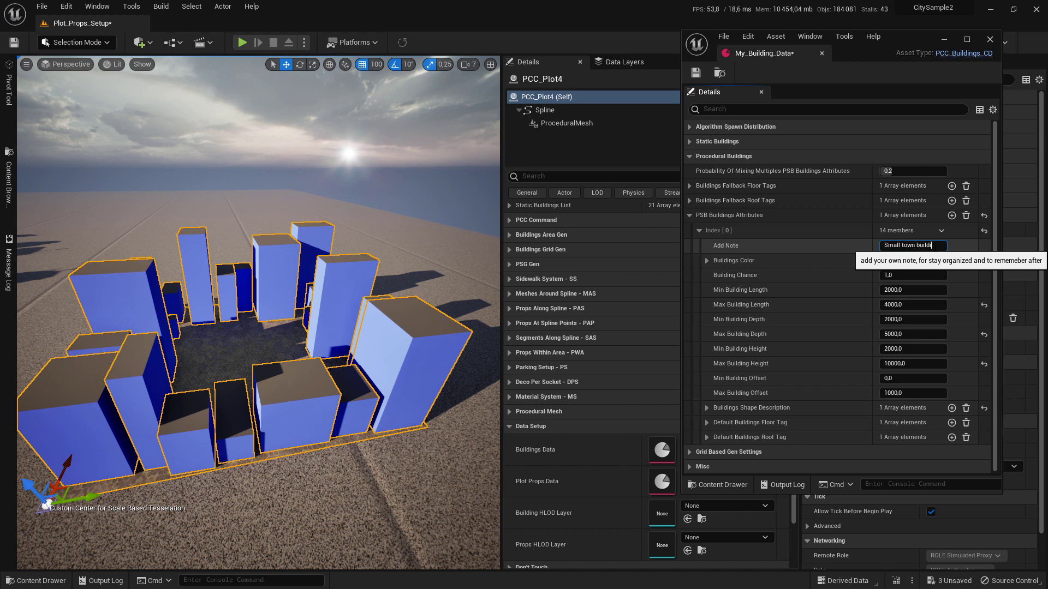
pyautogui.write('ngs')
pyautogui.press('Return')
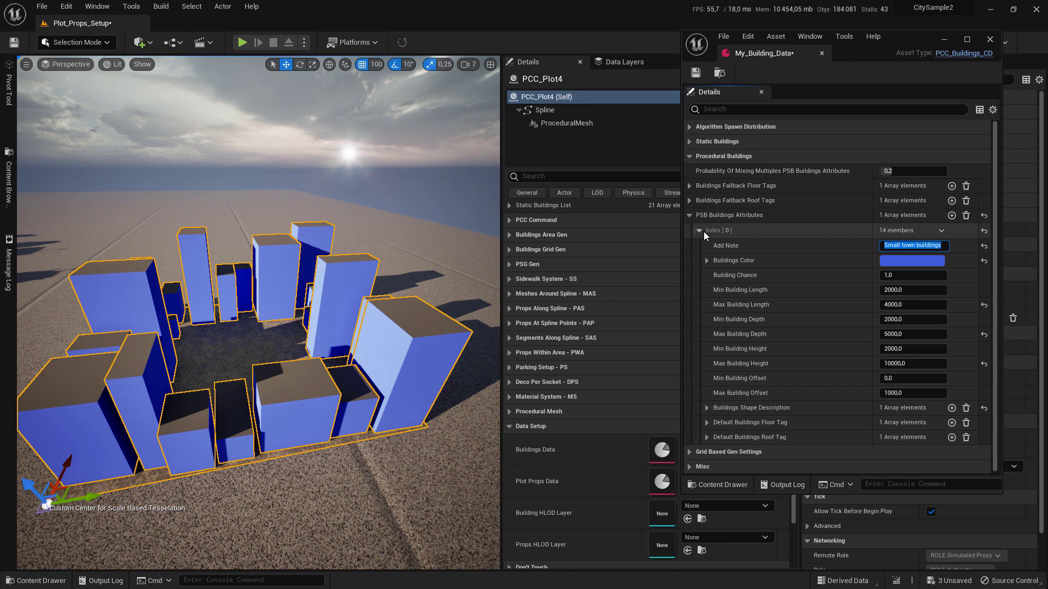
pyautogui.click(922, 261)
pyautogui.moveTo(794, 334); pyautogui.dragTo(792, 364)
pyautogui.click(841, 526)
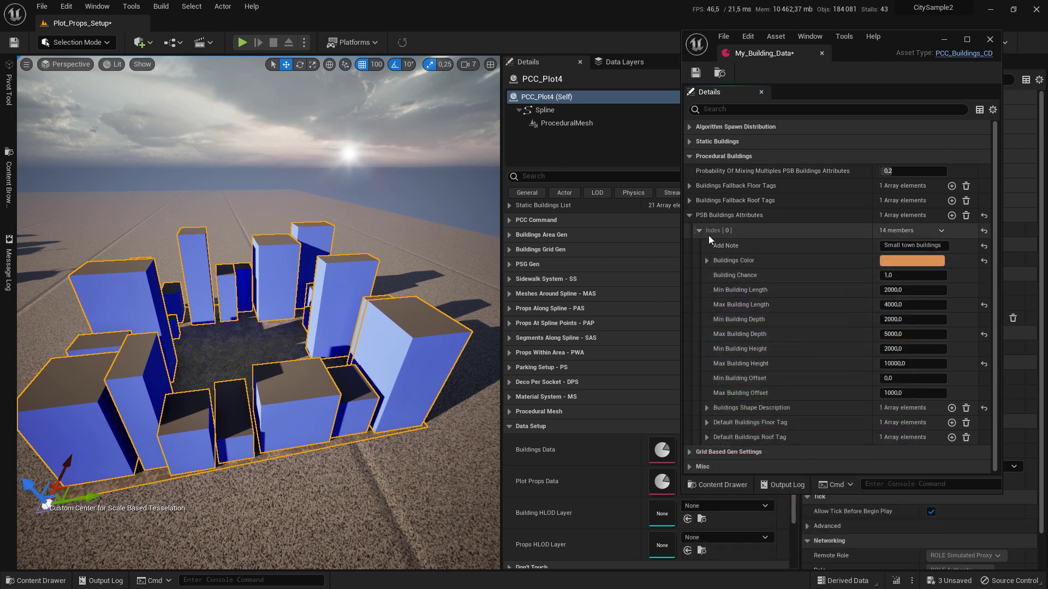
# - Add a second element to PSB Buildings Attributes and accept its default grey Buildings Color
pyautogui.click(698, 230)
pyautogui.click(951, 215)
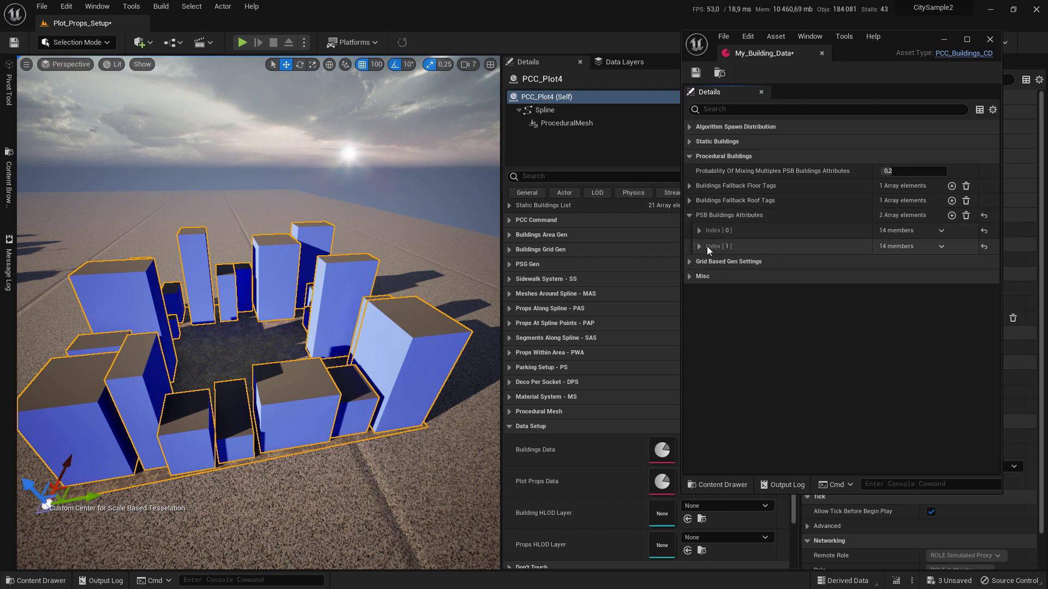
pyautogui.click(704, 247)
pyautogui.click(923, 277)
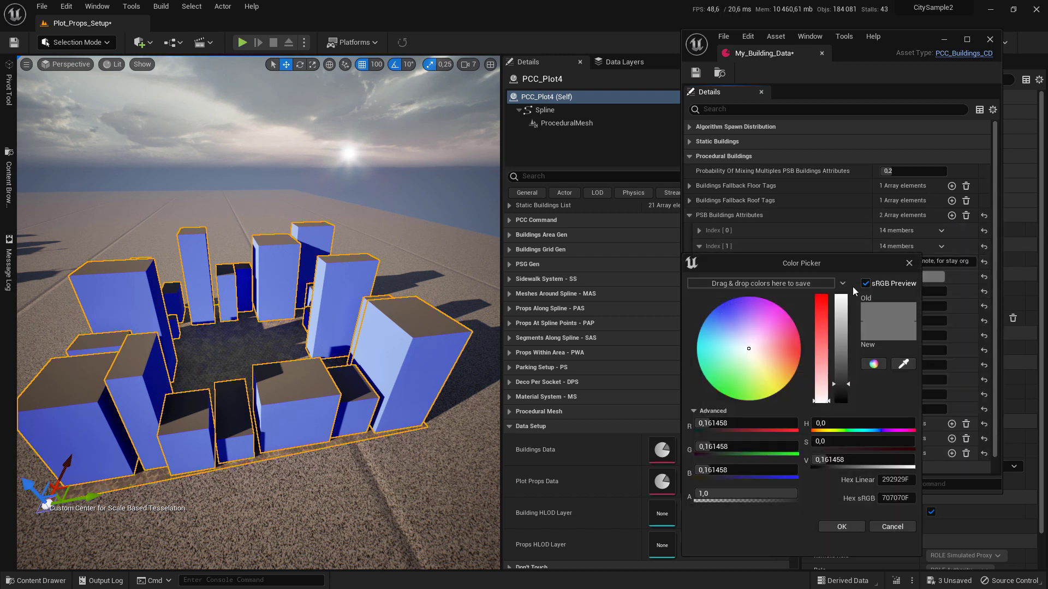
pyautogui.click(859, 524)
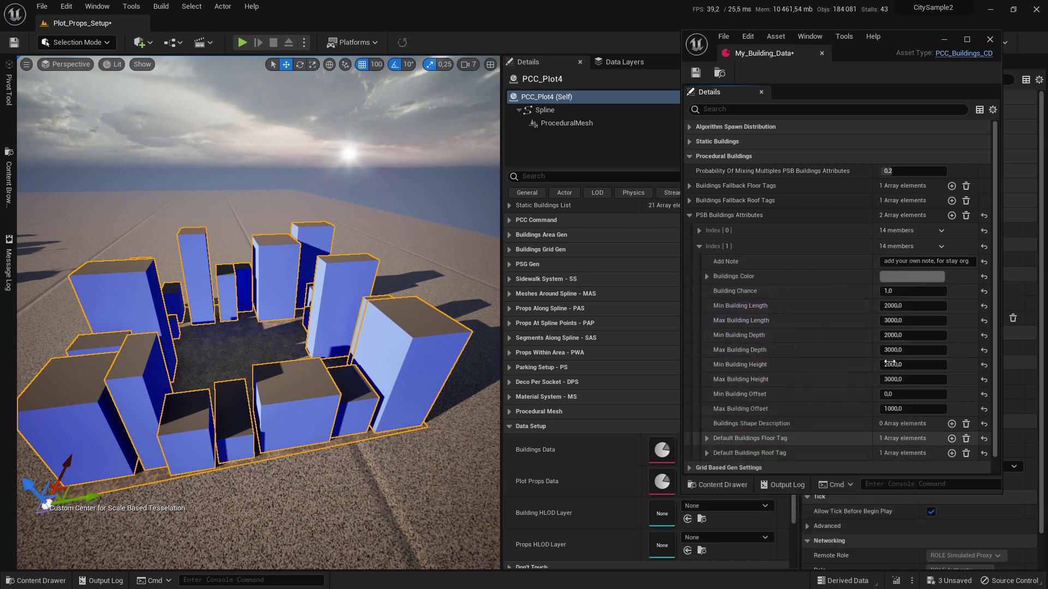
# - Set the second PSB element's building chance to 0.5, its length range to 8000–14000 and its depth range to 7000–15000
pyautogui.click(898, 292)
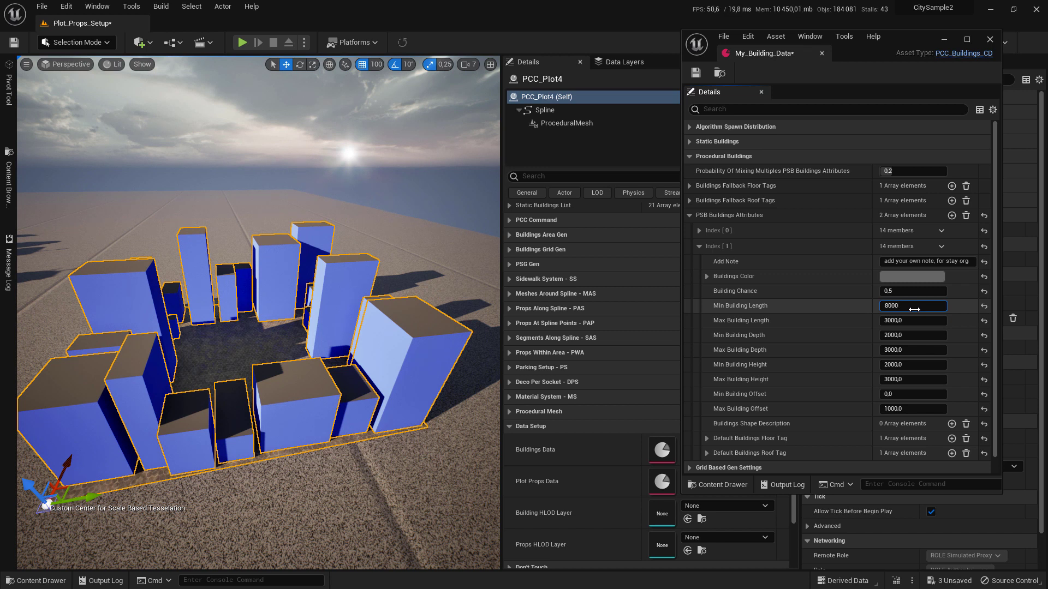
pyautogui.click(905, 320)
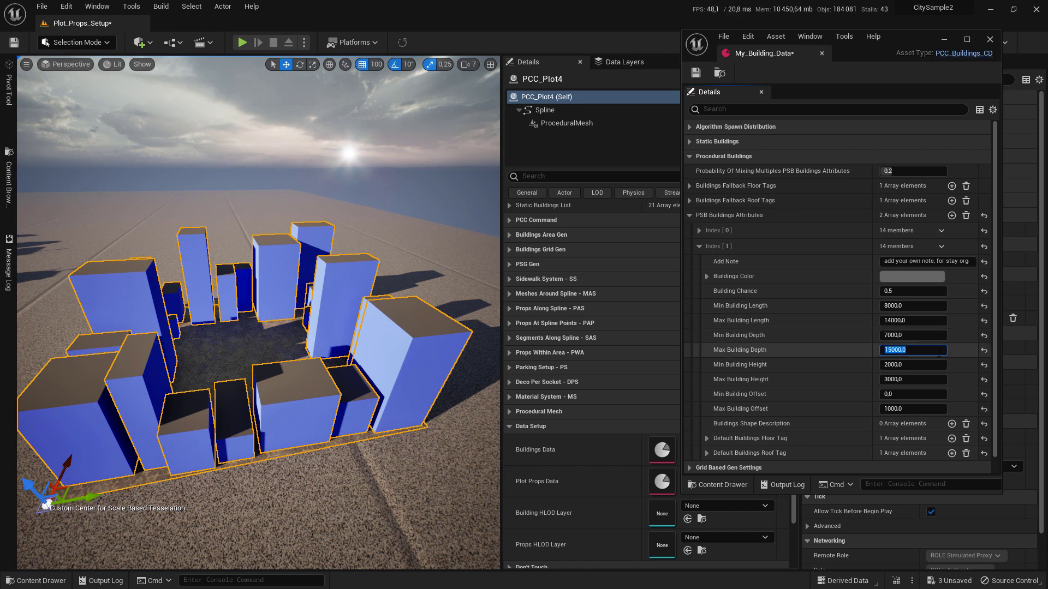
pyautogui.press('Tab')
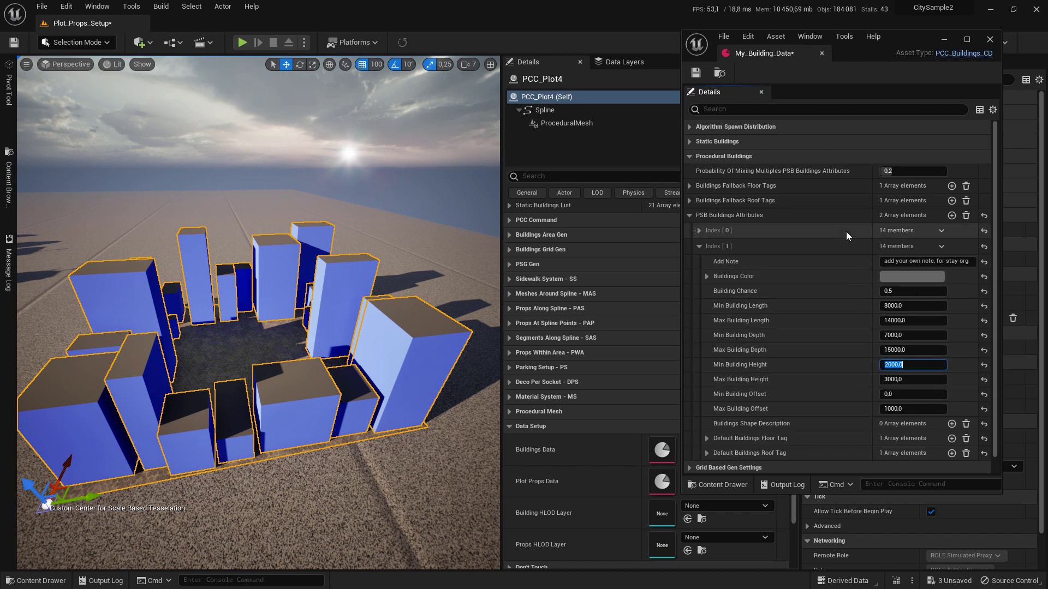
# - Set the second PSB element's building height range to 12000–30000 and its minimum building offset to 500
pyautogui.write('12000')
pyautogui.press('Tab')
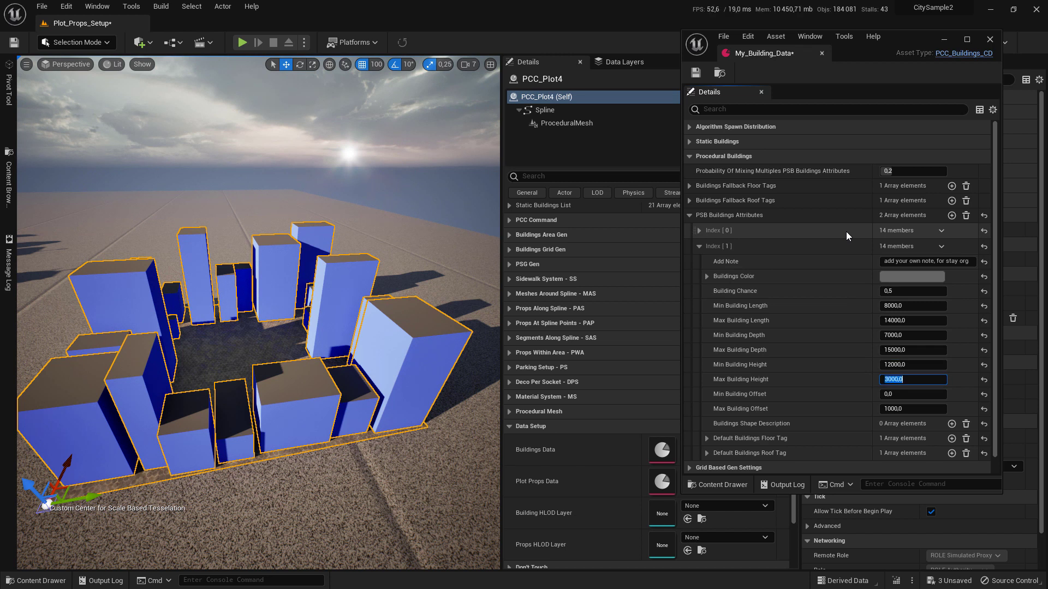
pyautogui.write('30000')
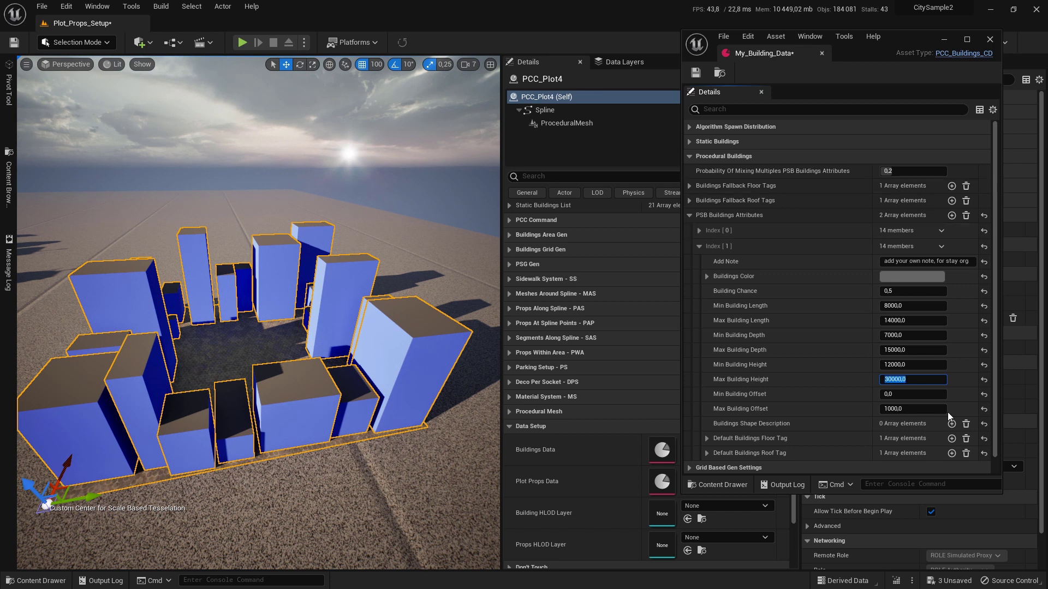
pyautogui.click(910, 395)
pyautogui.write('50')
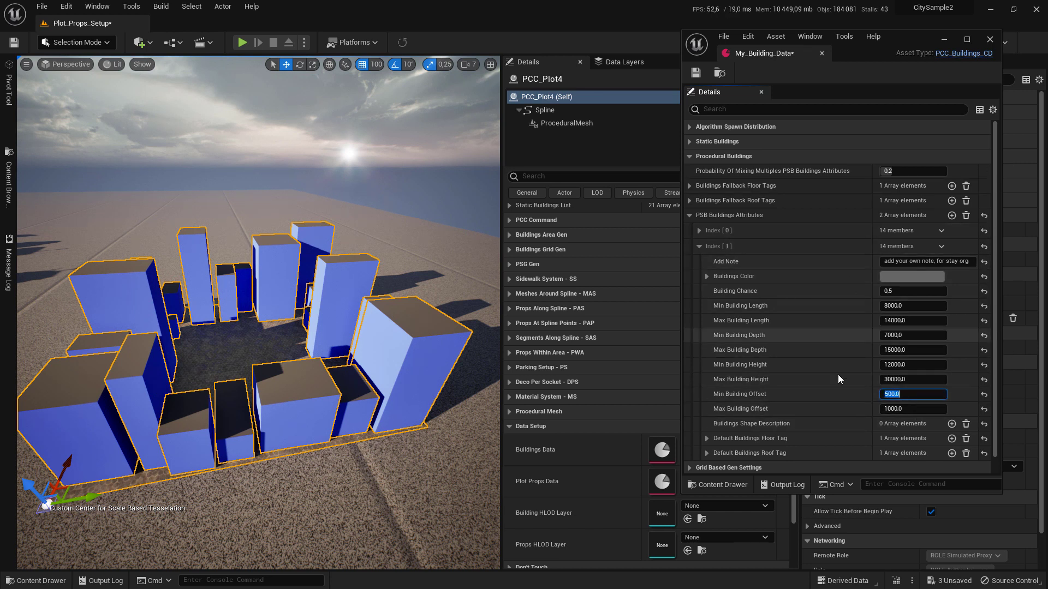
# - Add a Buildings Shape Description entry to the second PSB element and assign Matrix_PSB_Shape_Description_00 to it
pyautogui.click(952, 424)
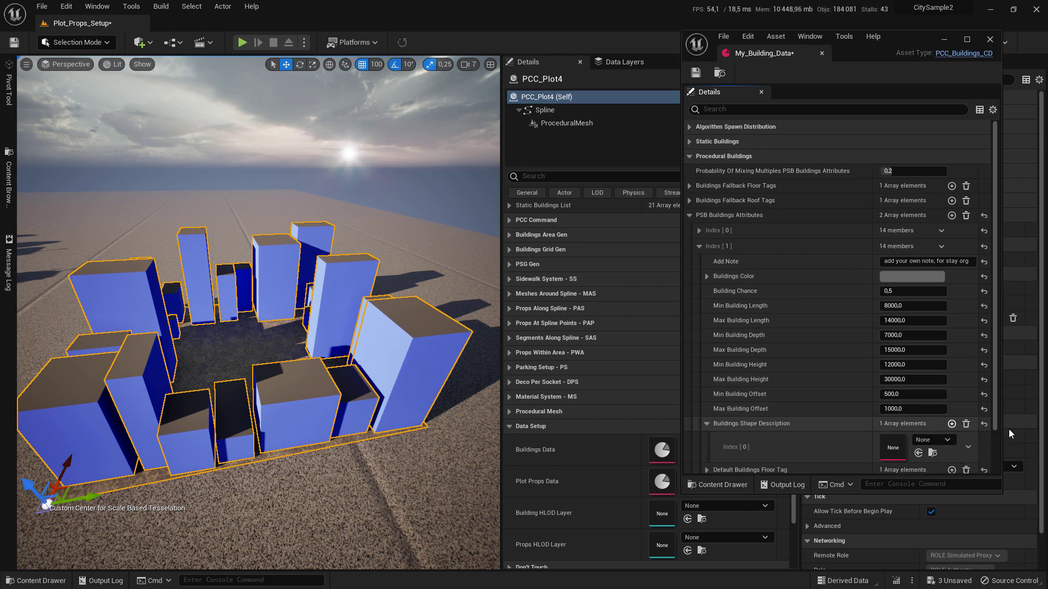
pyautogui.click(943, 441)
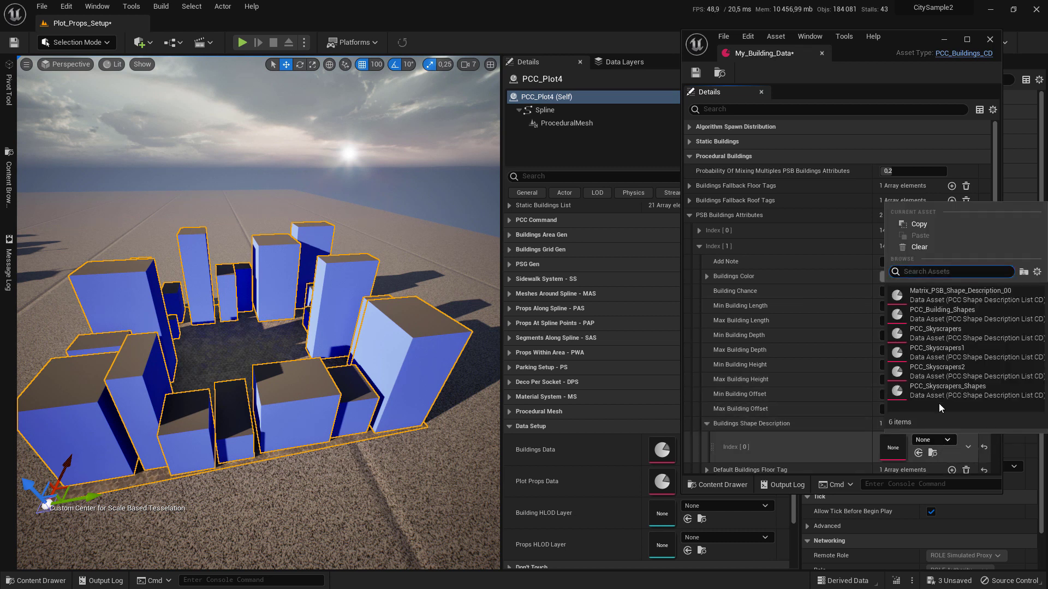
pyautogui.click(949, 301)
pyautogui.click(706, 423)
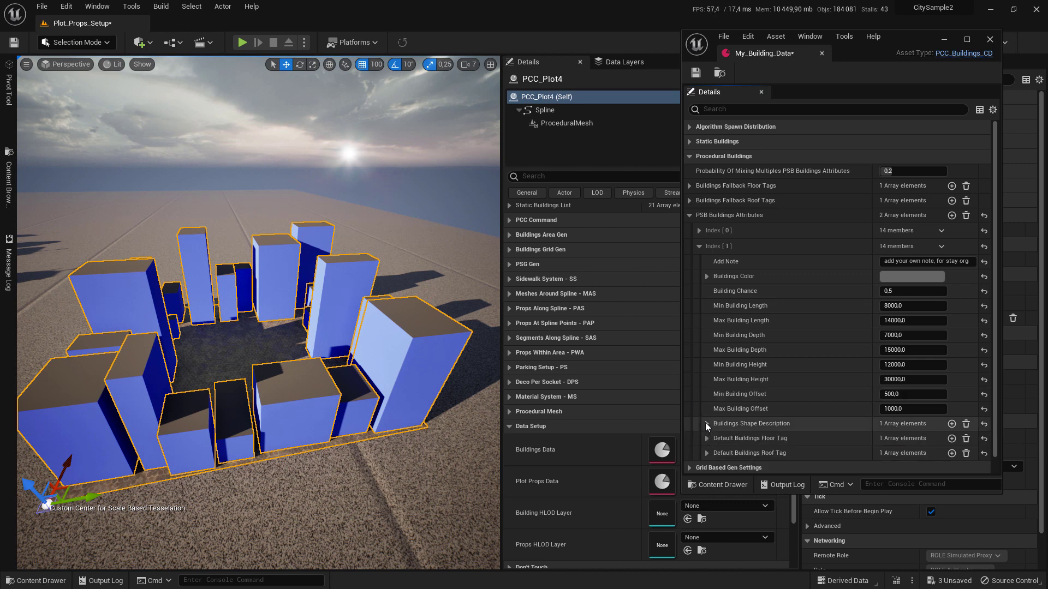
# - Inspect the default floor and roof tags of the second PSB element, then collapse the lists
pyautogui.scroll(-1, 694, 404)
pyautogui.click(707, 422)
pyautogui.click(706, 452)
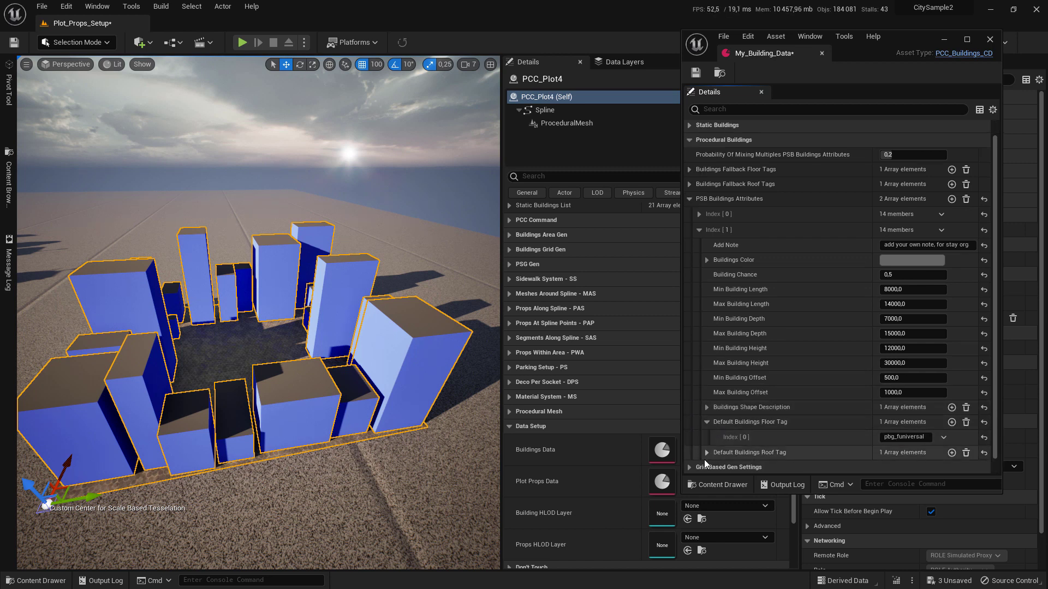
pyautogui.click(712, 420)
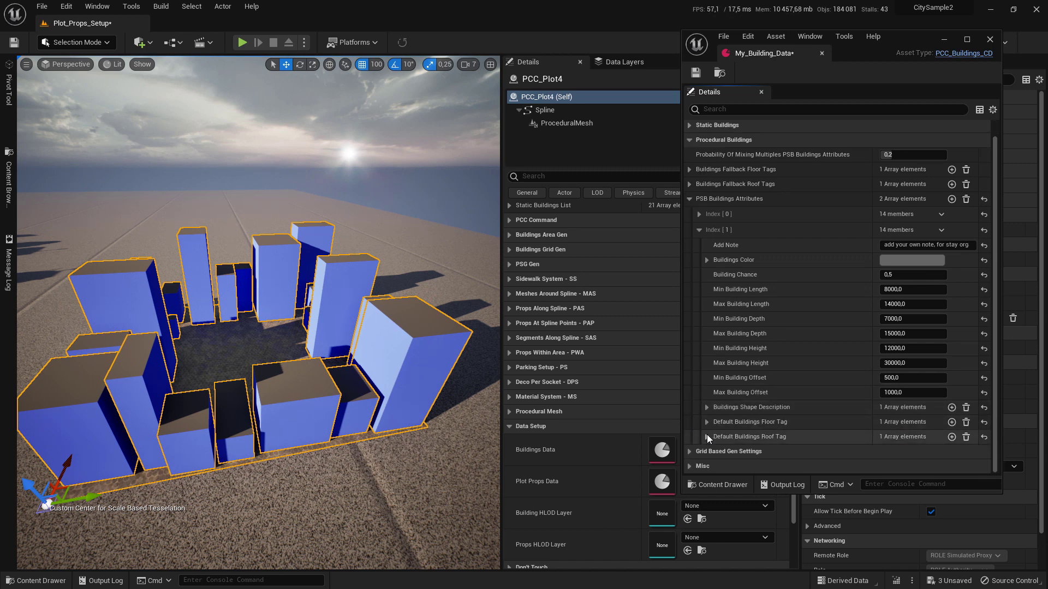
pyautogui.click(706, 436)
# - Save the My_Building_Data asset and randomize the buildings of PCC_Plot4
pyautogui.moveTo(288, 316); pyautogui.dragTo(289, 287, button='right')
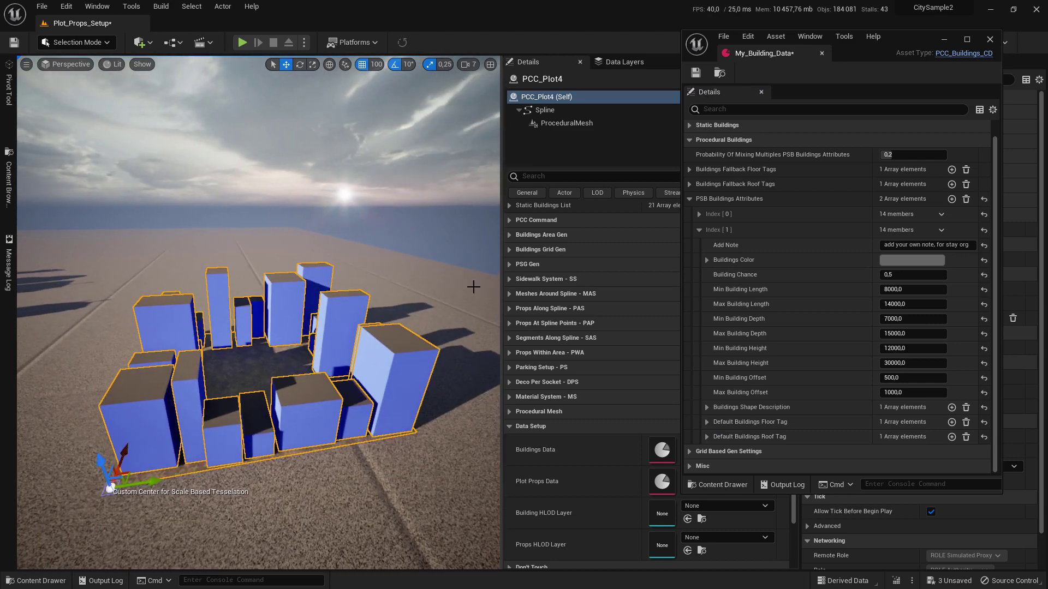
pyautogui.scroll(3, 542, 245)
pyautogui.scroll(7, 543, 245)
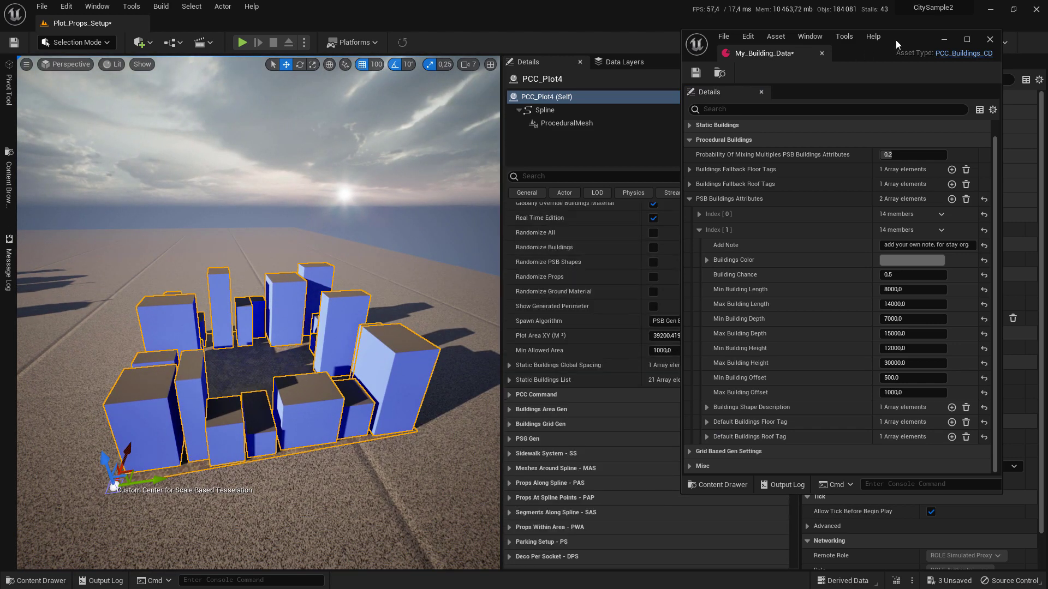
pyautogui.moveTo(896, 40); pyautogui.dragTo(933, 27)
pyautogui.click(722, 68)
pyautogui.scroll(2, 573, 253)
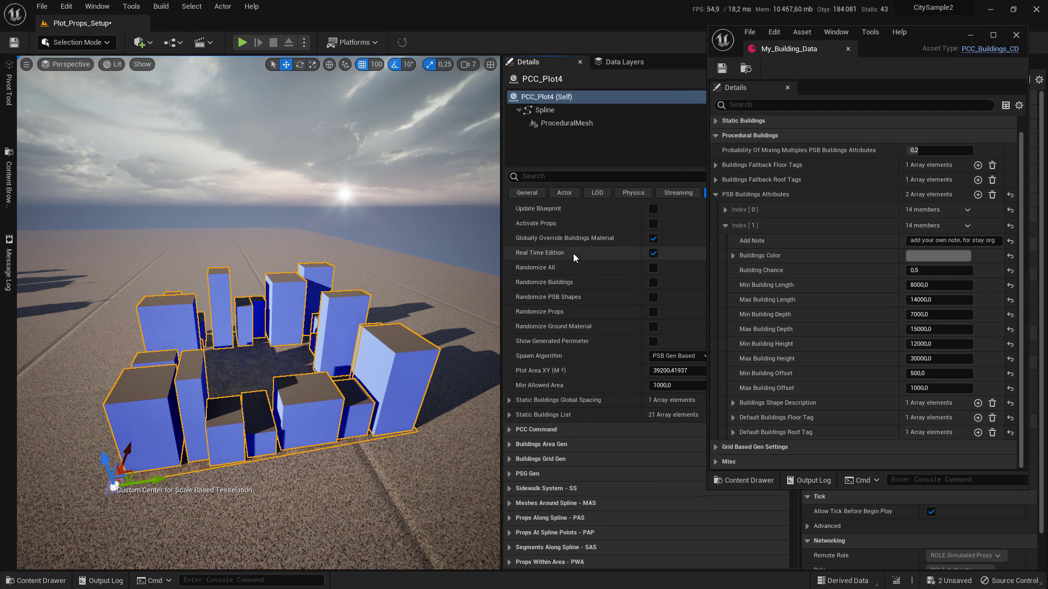
pyautogui.click(653, 283)
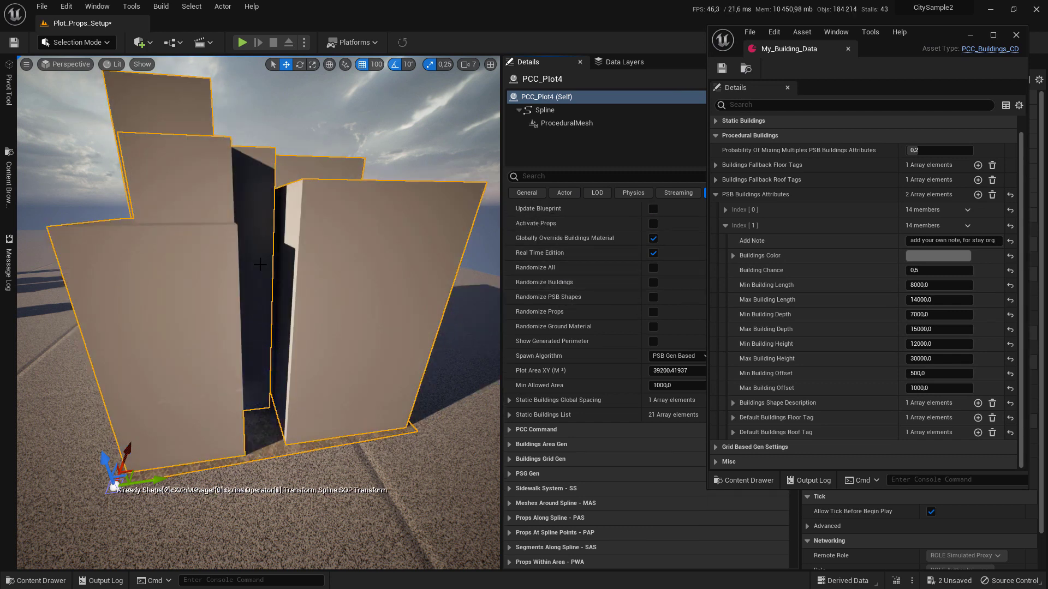
# - Examine the shapes of the plot's newly generated tall buildings from several sides
pyautogui.moveTo(255, 261); pyautogui.dragTo(288, 297, button='right')
pyautogui.press('s')
pyautogui.keyDown('alt'); pyautogui.moveTo(227, 268); pyautogui.dragTo(442, 227); pyautogui.keyUp('alt')
pyautogui.press('w')
pyautogui.moveTo(227, 268)
pyautogui.mouseDown(button='right')
pyautogui.moveTo(240, 265)
pyautogui.moveTo(227, 269)
pyautogui.mouseUp(button='right')
pyautogui.moveTo(376, 303); pyautogui.dragTo(376, 333, button='right')
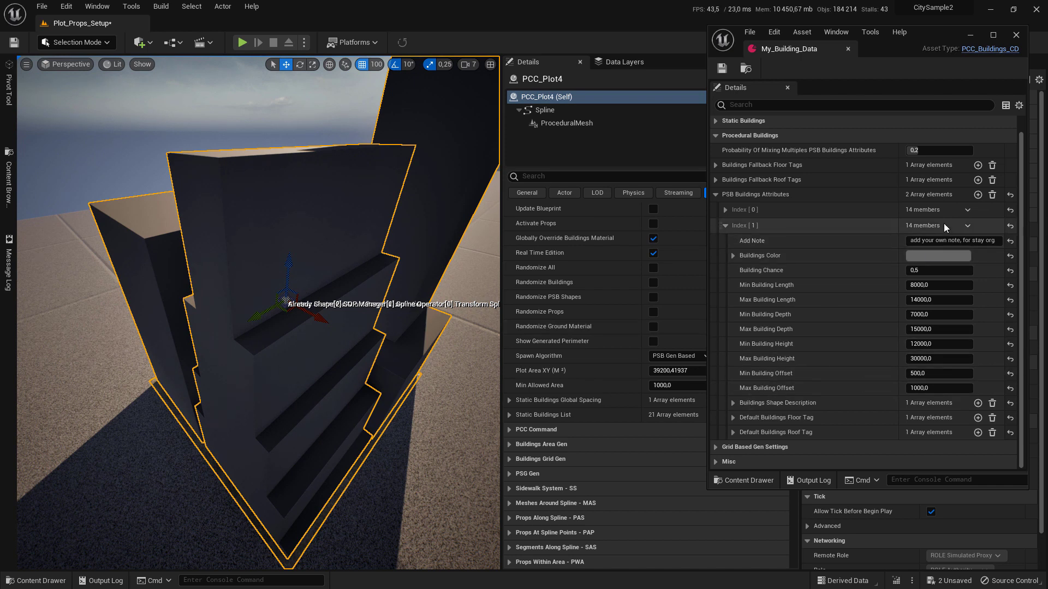
# - Empty the second PSB element's Buildings Shape Description list and check the resulting buildings and the default floor tag
pyautogui.click(733, 403)
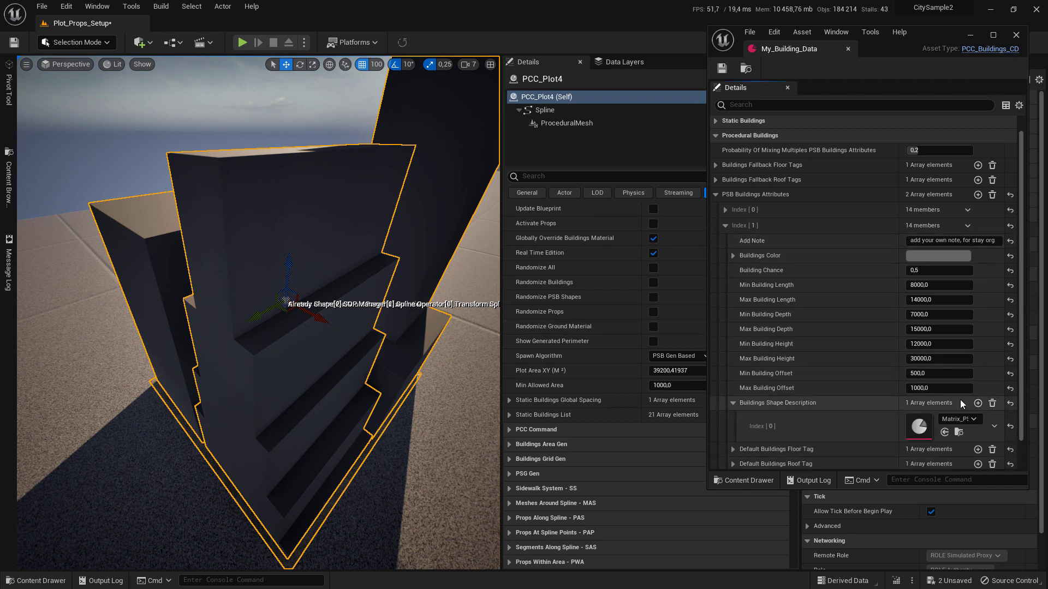
pyautogui.click(992, 403)
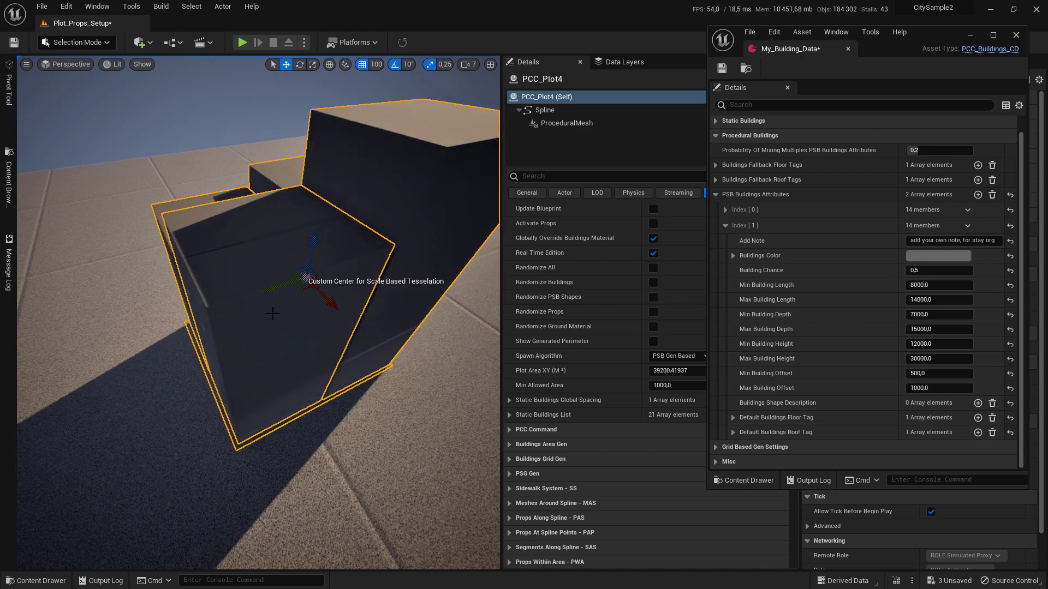
pyautogui.moveTo(273, 314); pyautogui.dragTo(415, 316, button='right')
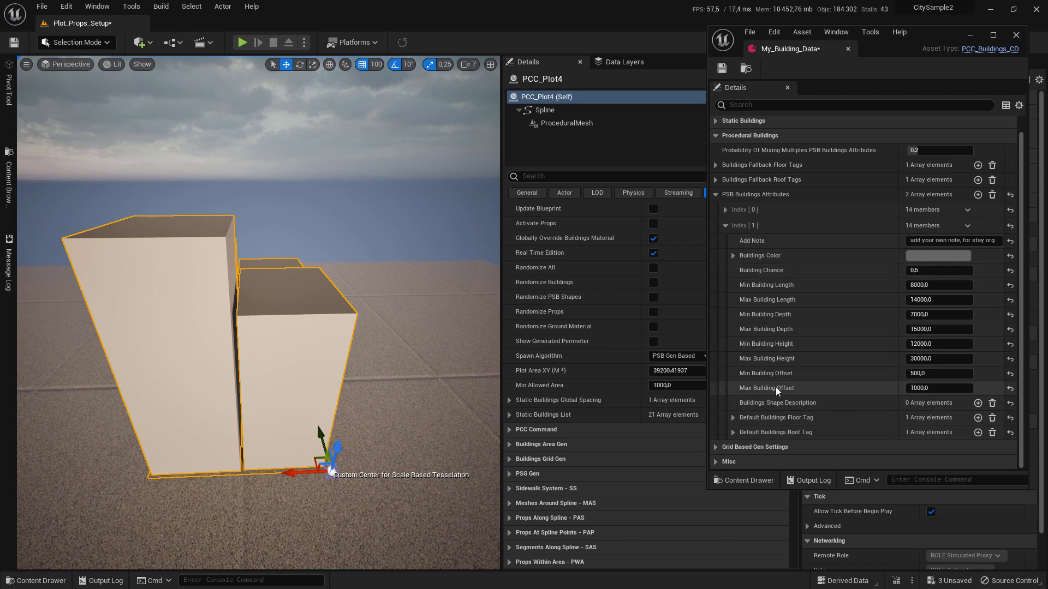
pyautogui.click(732, 417)
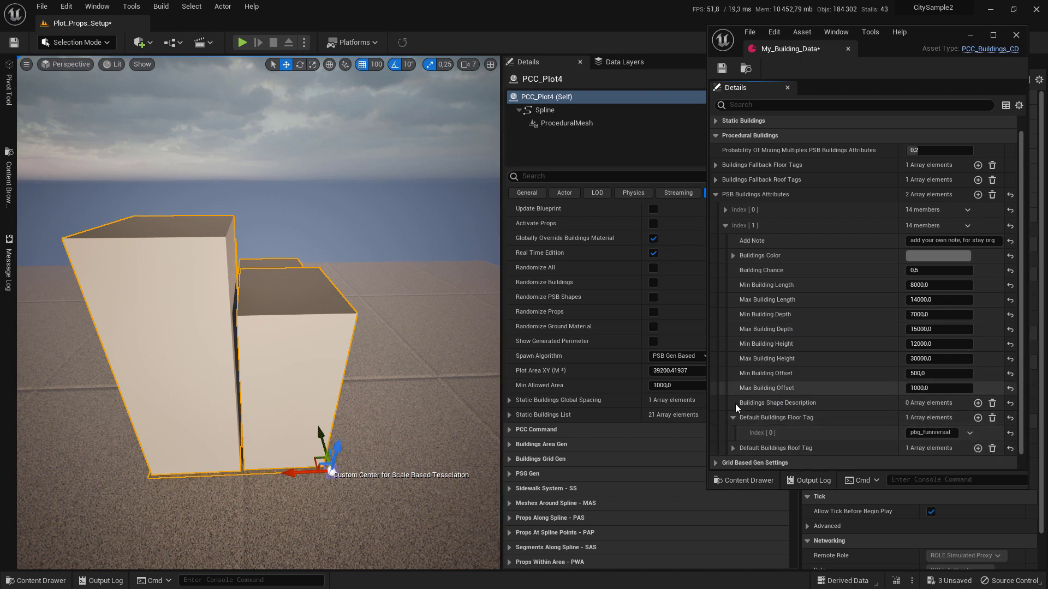
pyautogui.click(732, 417)
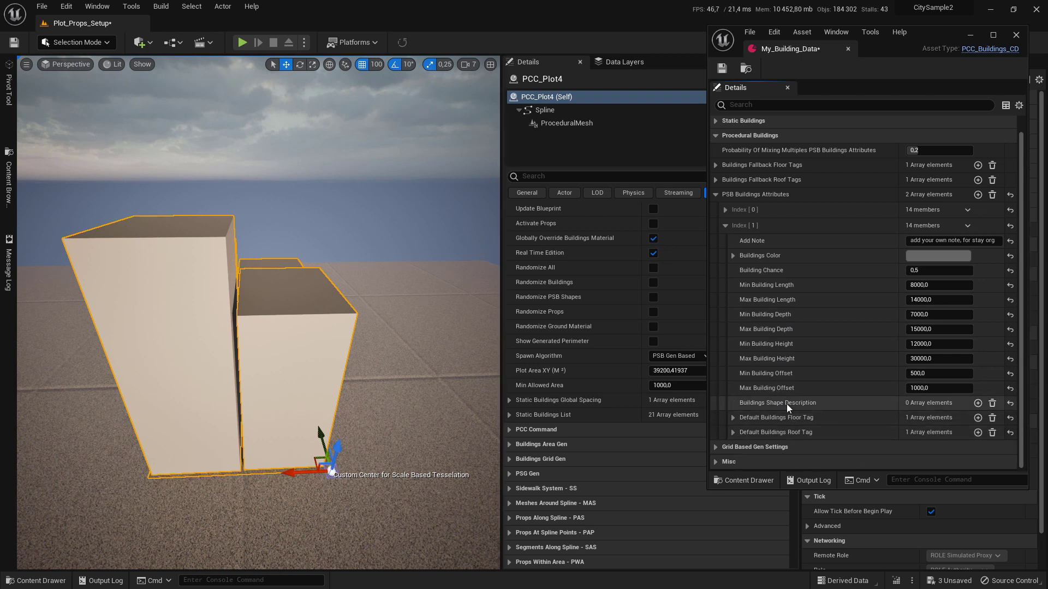
# - Restore the second PSB element's Buildings Shape Description entry with Matrix_PSB_Shape_Description_00
pyautogui.click(978, 404)
pyautogui.click(955, 419)
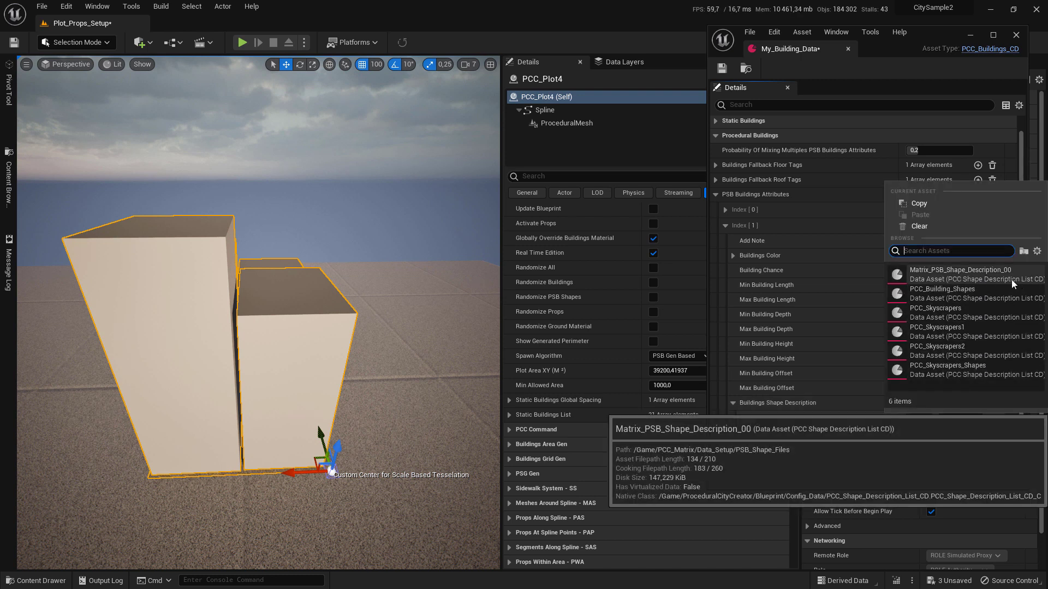
pyautogui.click(960, 274)
# - Move PCC_Plot4 along its Y axis to regenerate it, then randomize its buildings twice
pyautogui.keyDown('alt'); pyautogui.moveTo(366, 261); pyautogui.dragTo(143, 289); pyautogui.keyUp('alt')
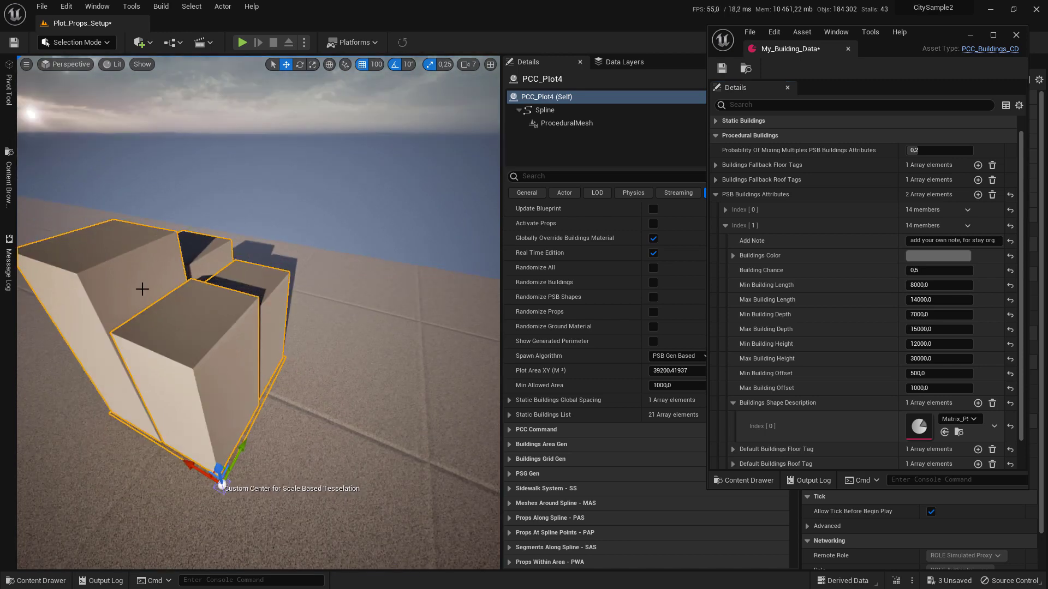
pyautogui.moveTo(243, 445); pyautogui.dragTo(281, 371)
pyautogui.keyDown('alt'); pyautogui.moveTo(206, 303); pyautogui.dragTo(282, 313); pyautogui.keyUp('alt')
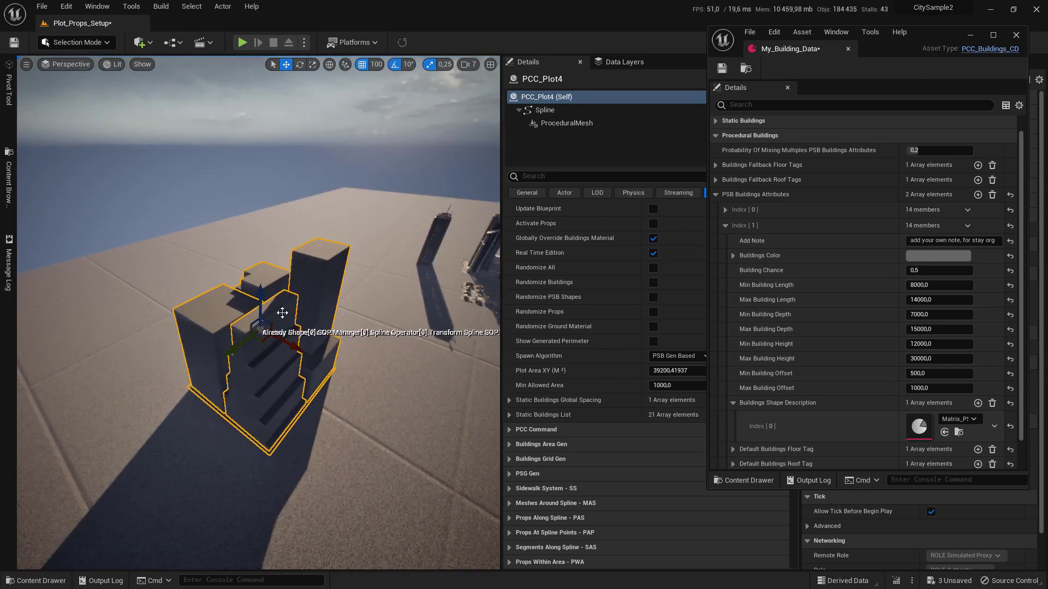
pyautogui.click(654, 283)
pyautogui.click(653, 282)
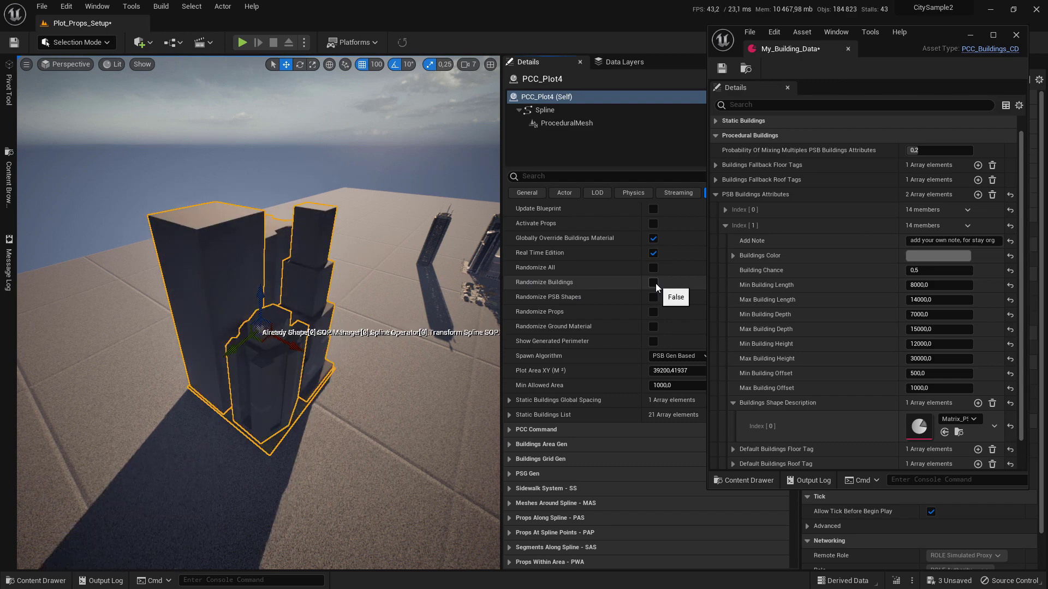